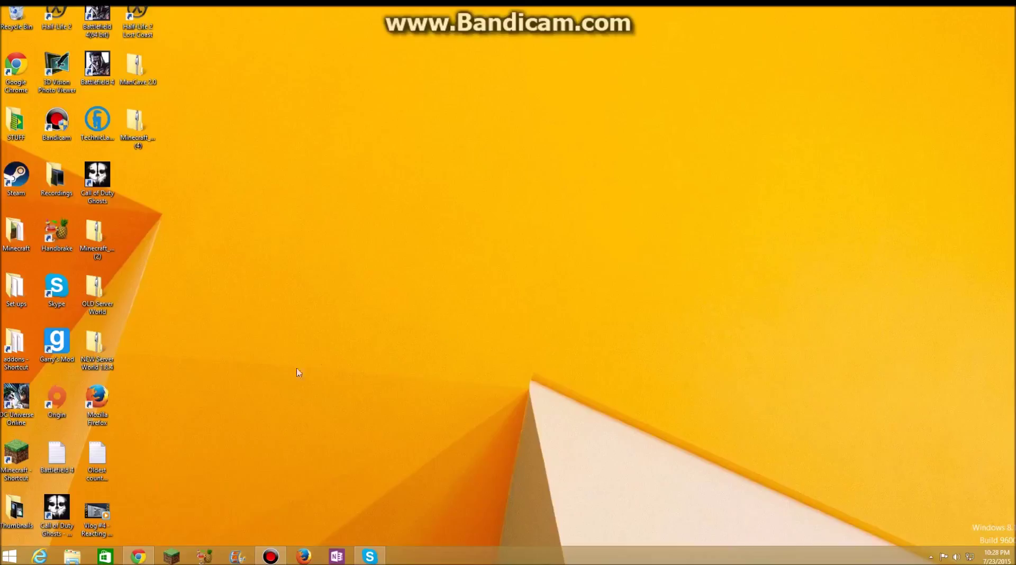
Step: Switch to Chrome and open the My Server page from the Aternos account options
left_click(141, 554)
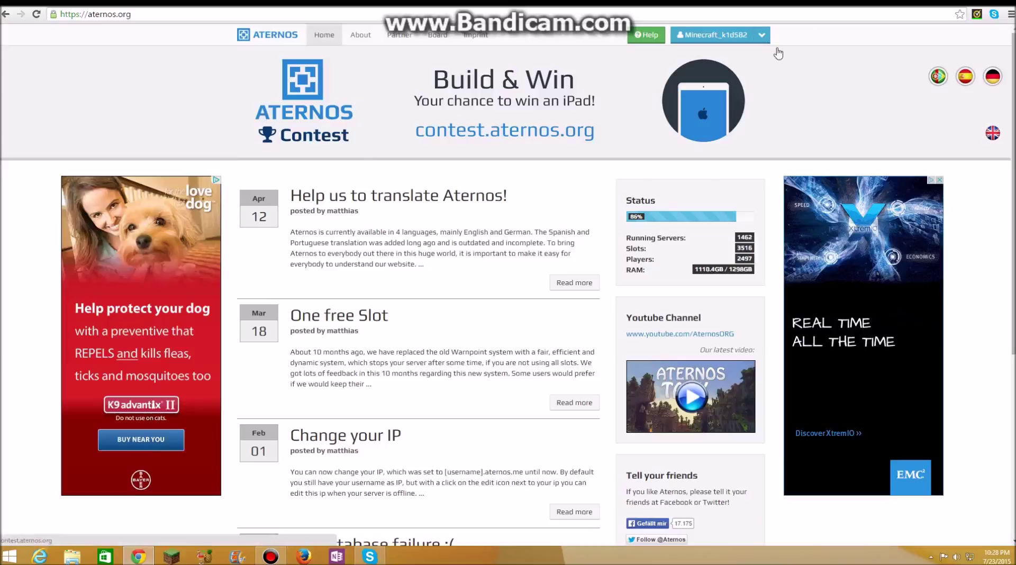
left_click(761, 35)
left_click(697, 56)
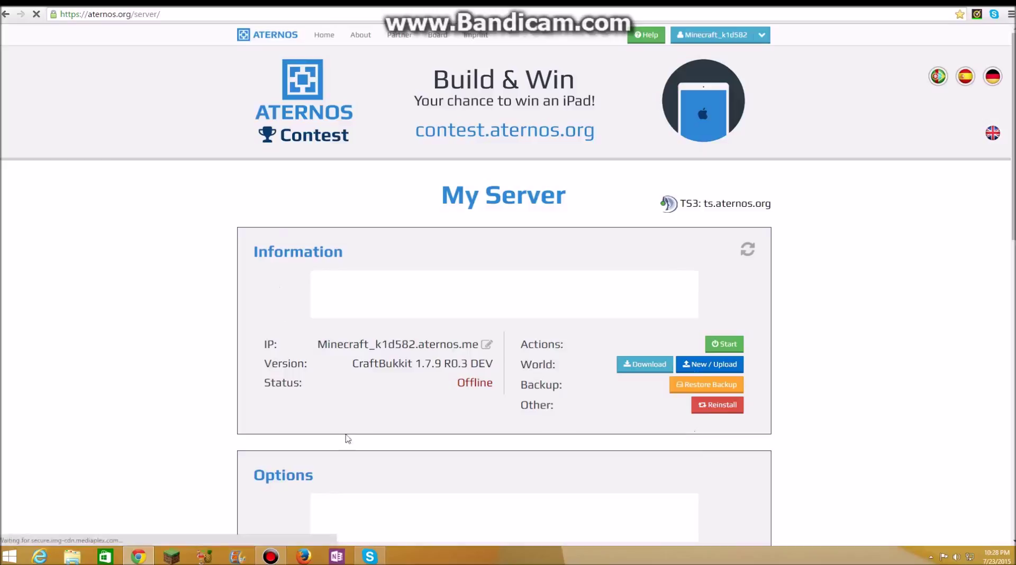
Step: Check the available player counts for the server's Slots option, keeping 1 Player
scroll(359, 442, "down", 2)
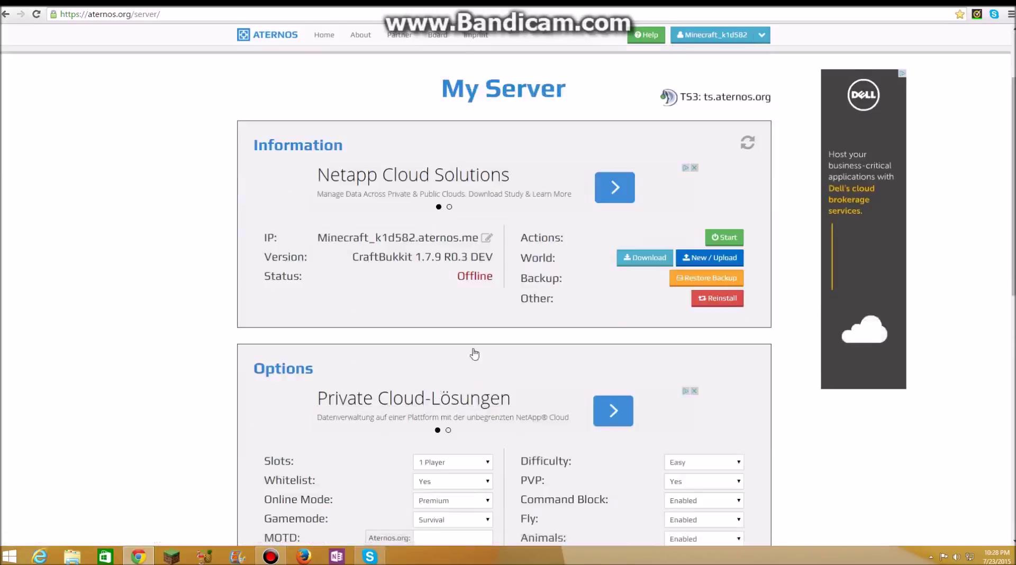
scroll(471, 370, "down", 2)
left_click(454, 356)
left_click(440, 454)
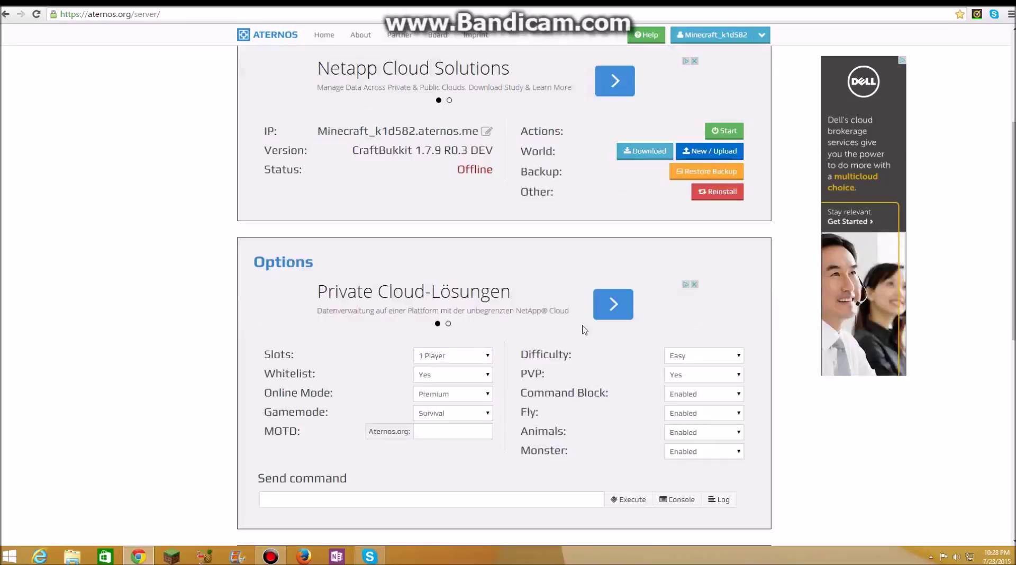
Step: Examine the server options and the Vanilla, Plugins and Modpacks choices in the Software section
scroll(662, 246, "down", 3)
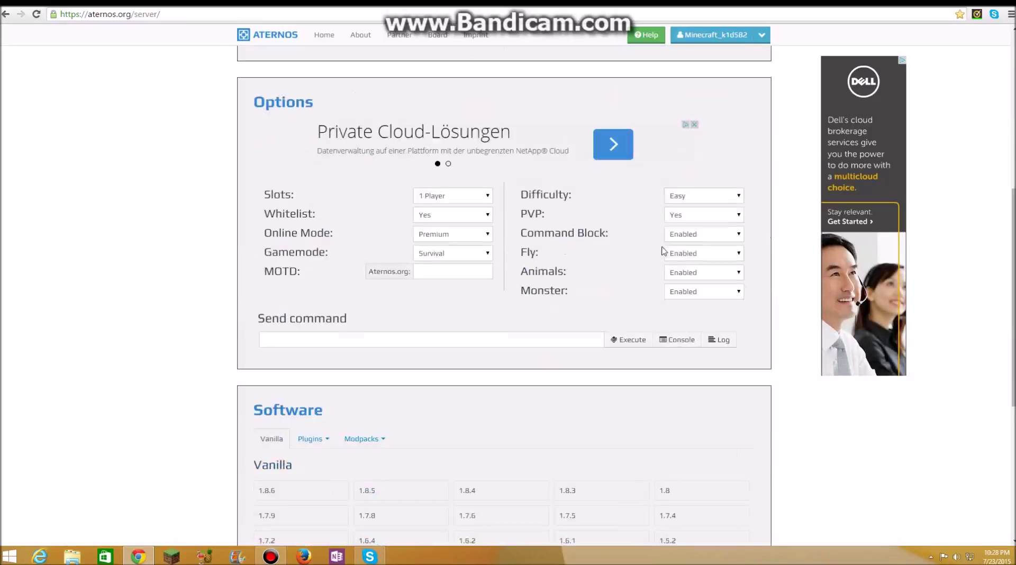
scroll(415, 272, "up", 3)
scroll(418, 317, "down", 6)
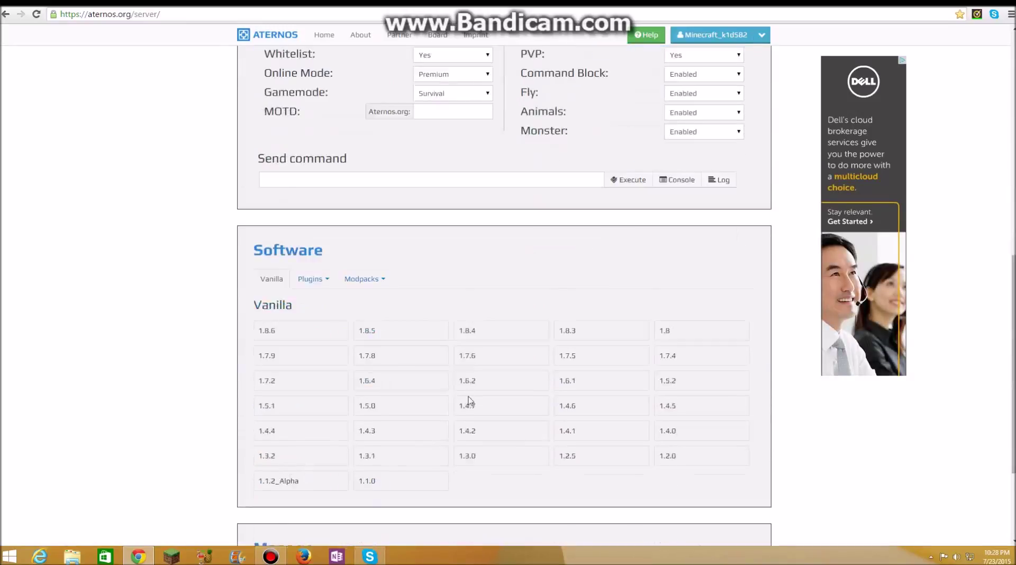
scroll(468, 402, "down", 3)
left_click(321, 132)
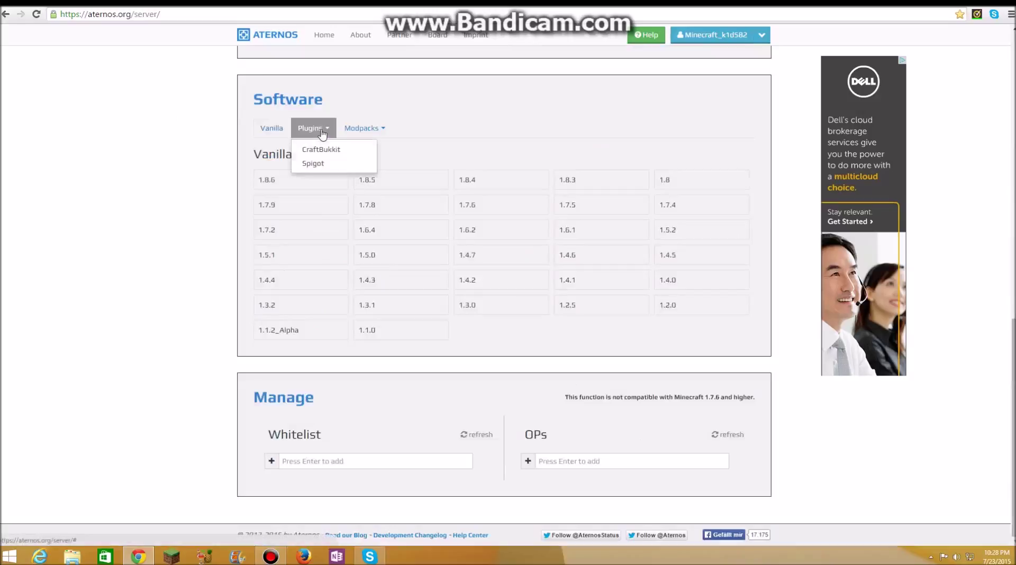
mouse_move(312, 130)
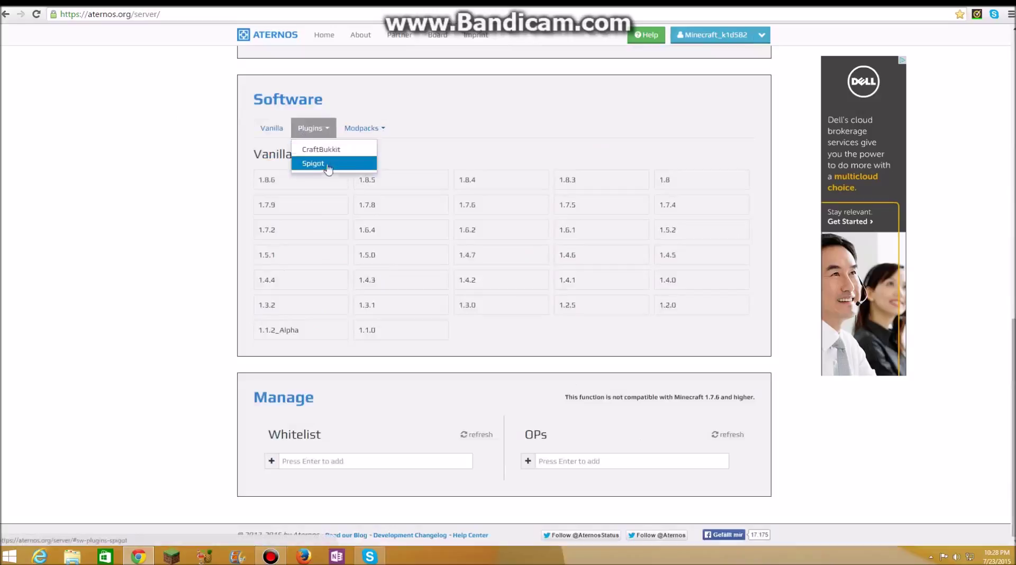
mouse_move(359, 128)
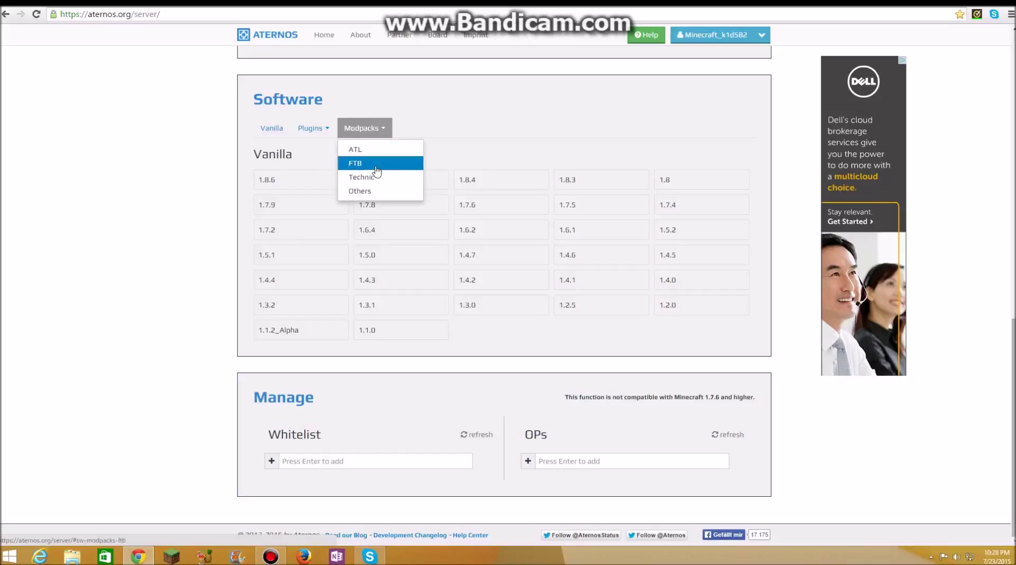
left_click(278, 136)
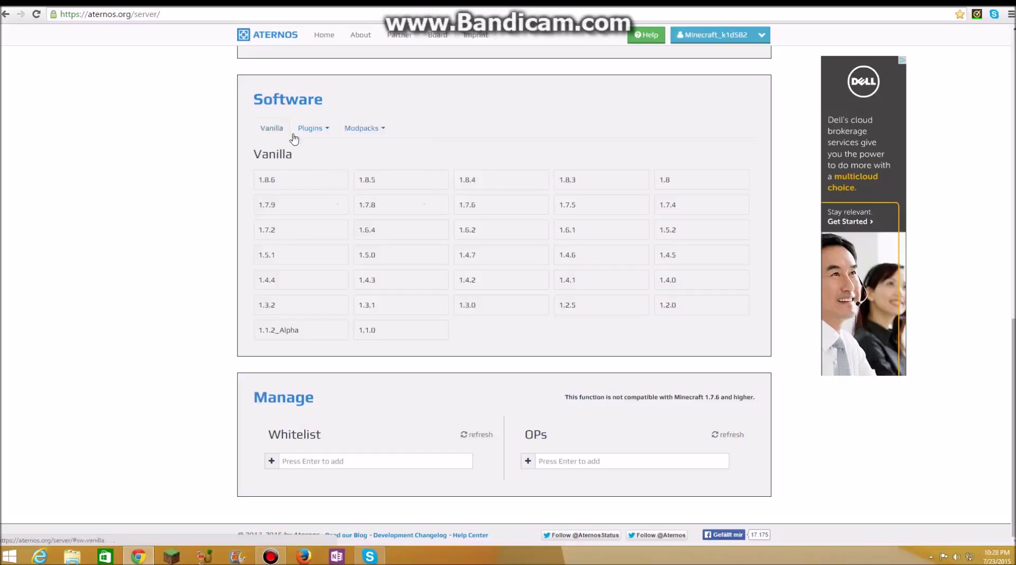
Step: Show the CraftBukkit versions among the plugin software for the server
scroll(428, 222, "up", 10)
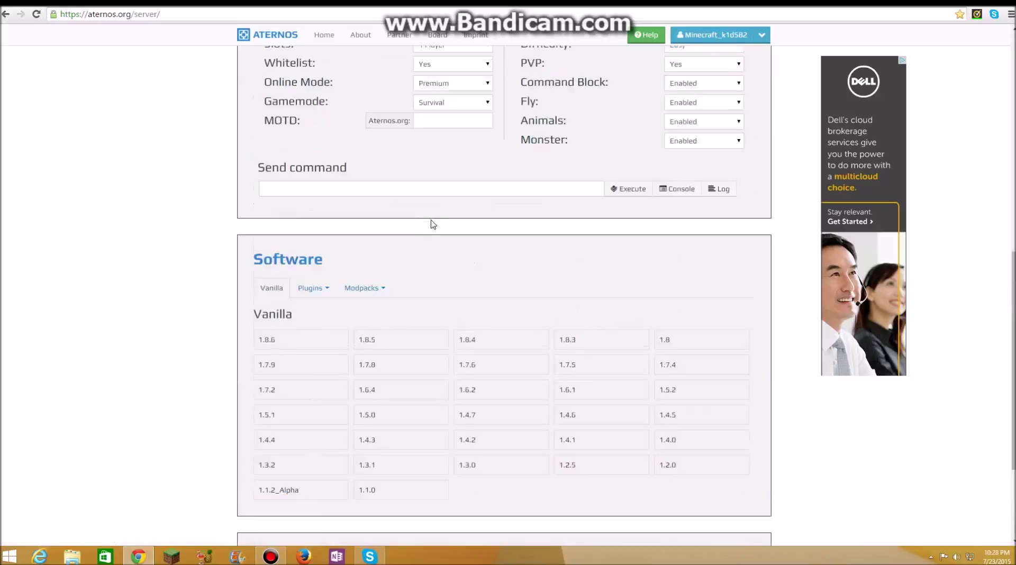
scroll(403, 276, "down", 7)
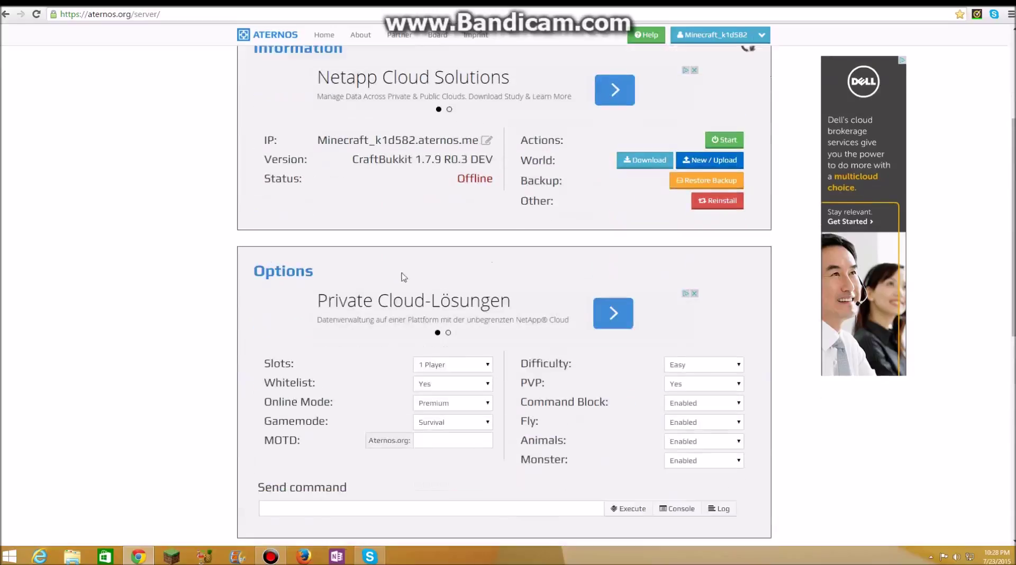
left_click(317, 343)
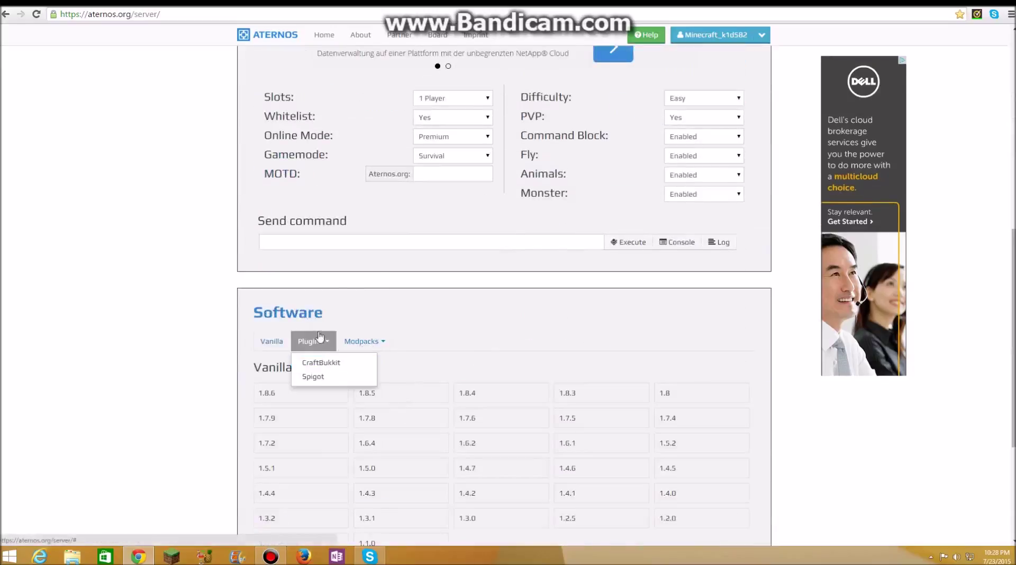
left_click(317, 342)
scroll(513, 302, "down", 3)
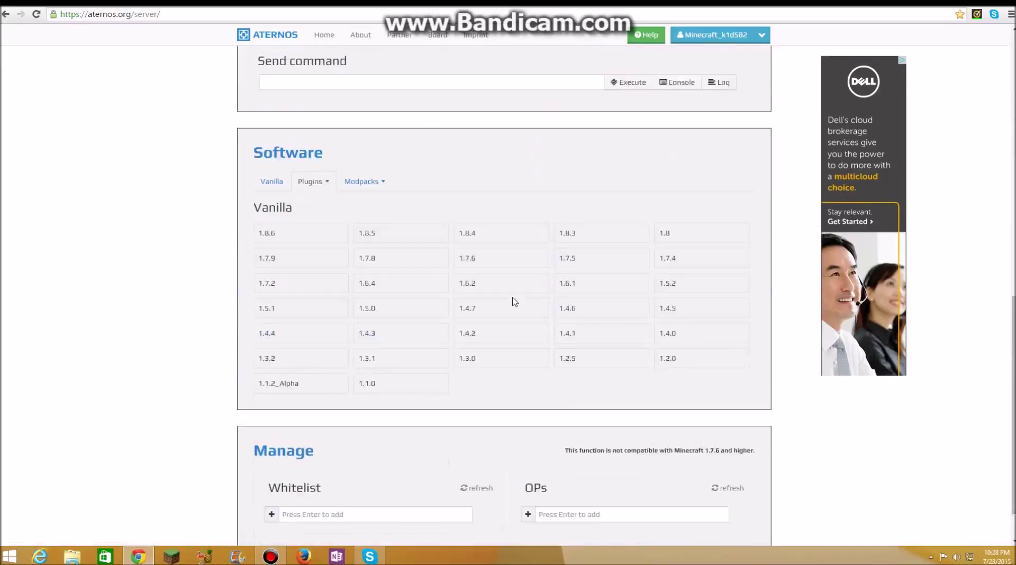
scroll(513, 301, "up", 4)
scroll(316, 283, "down", 3)
left_click(312, 235)
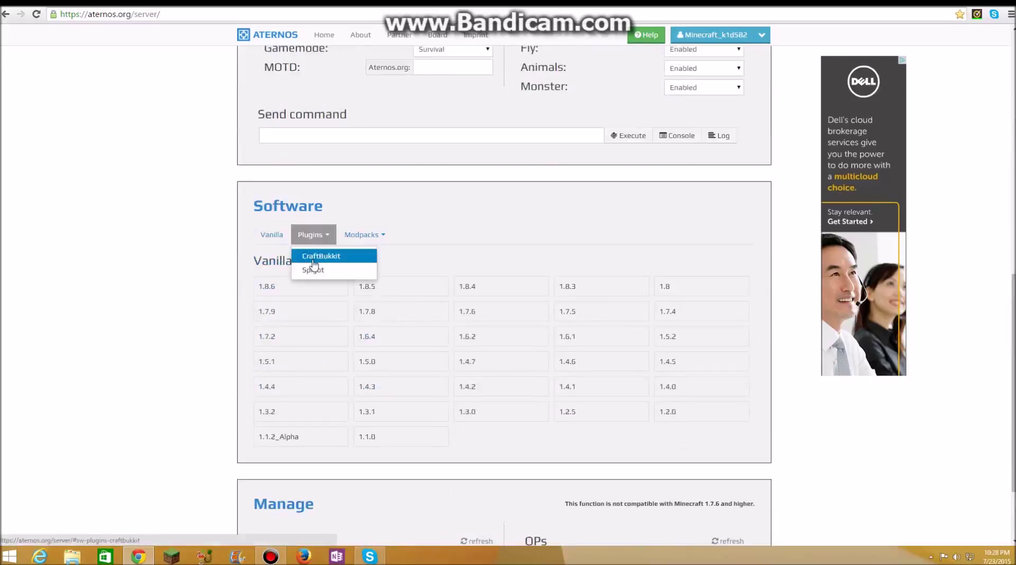
left_click(318, 256)
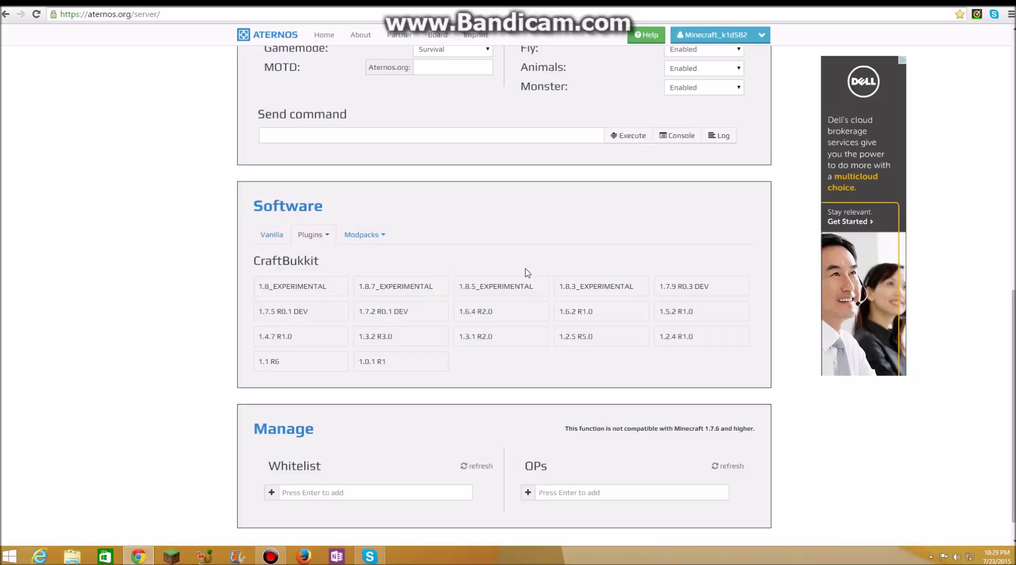
Step: Examine the Manage section and the world and backup actions in the server information
scroll(435, 441, "down", 1)
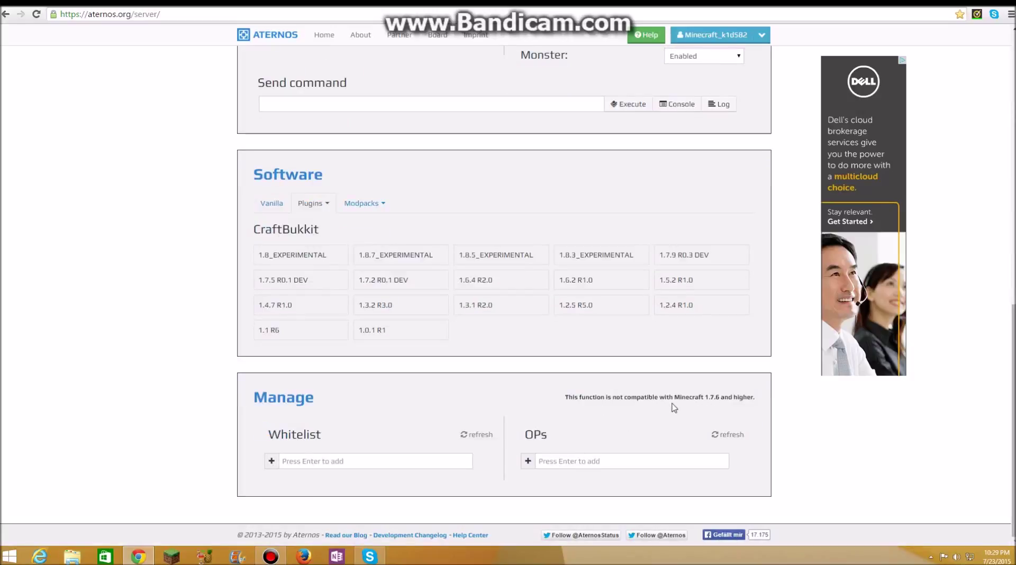
scroll(703, 403, "up", 9)
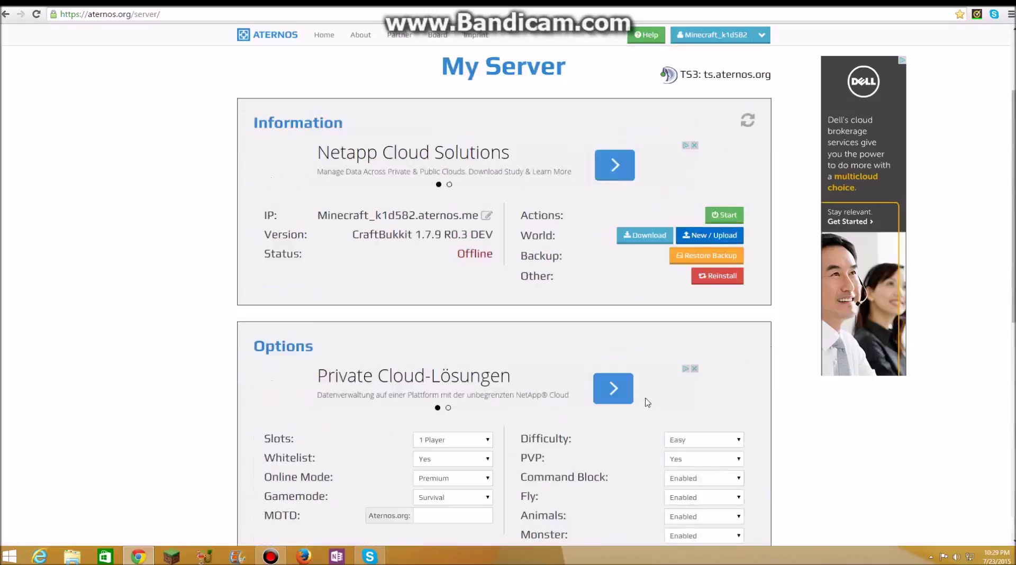
scroll(646, 401, "up", 1)
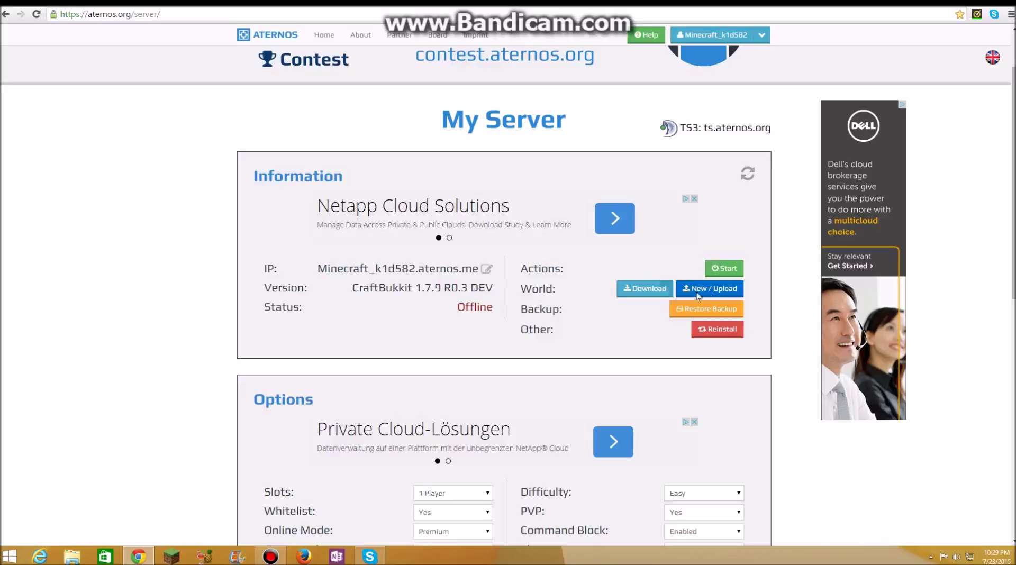
Step: Review the Whitelist option's choices and the whitelist management area, keeping Whitelist at Yes
scroll(555, 389, "down", 3)
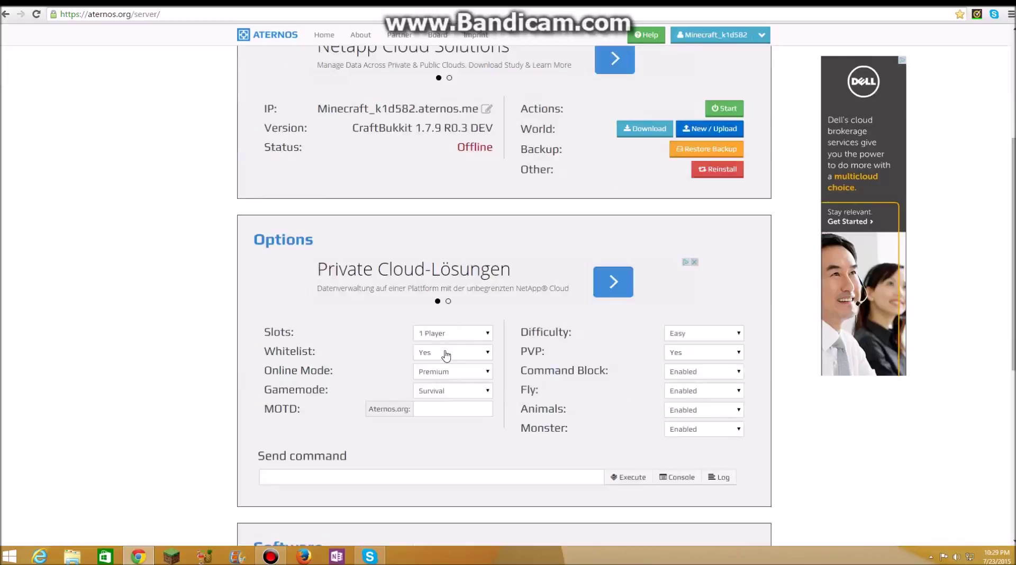
left_click(447, 353)
left_click(453, 353)
scroll(510, 357, "down", 7)
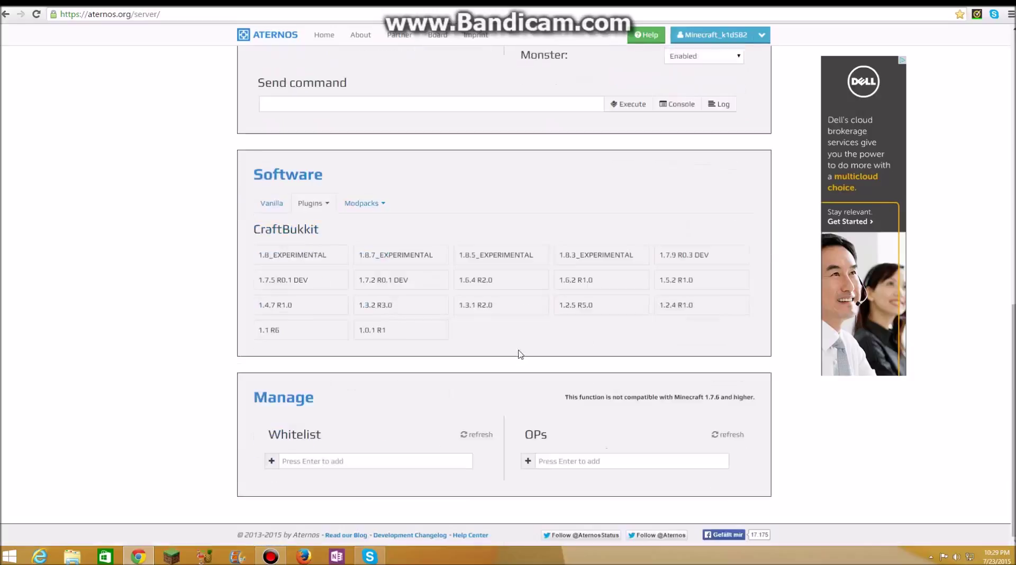
scroll(719, 387, "up", 7)
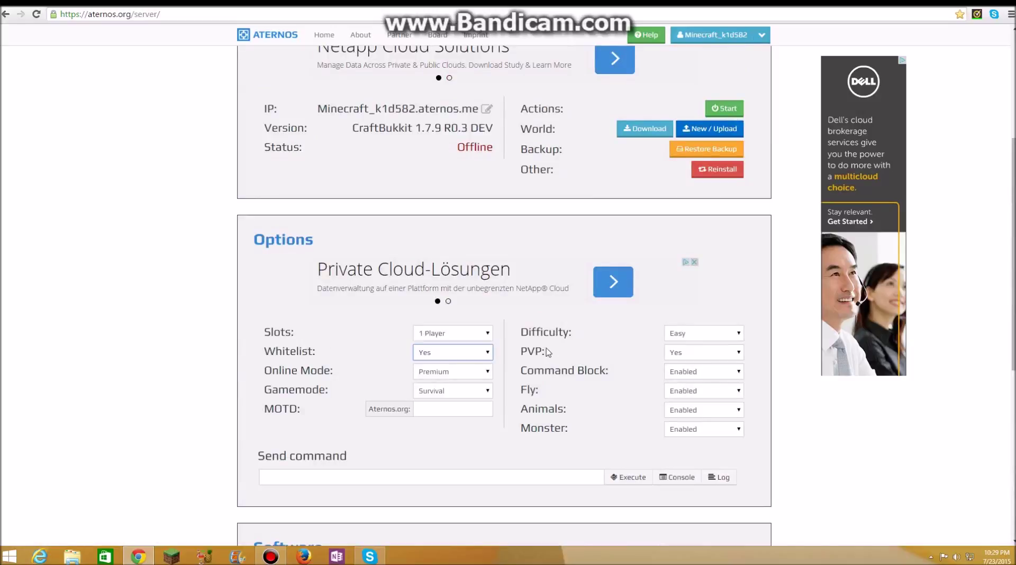
left_click(423, 352)
left_click(456, 366)
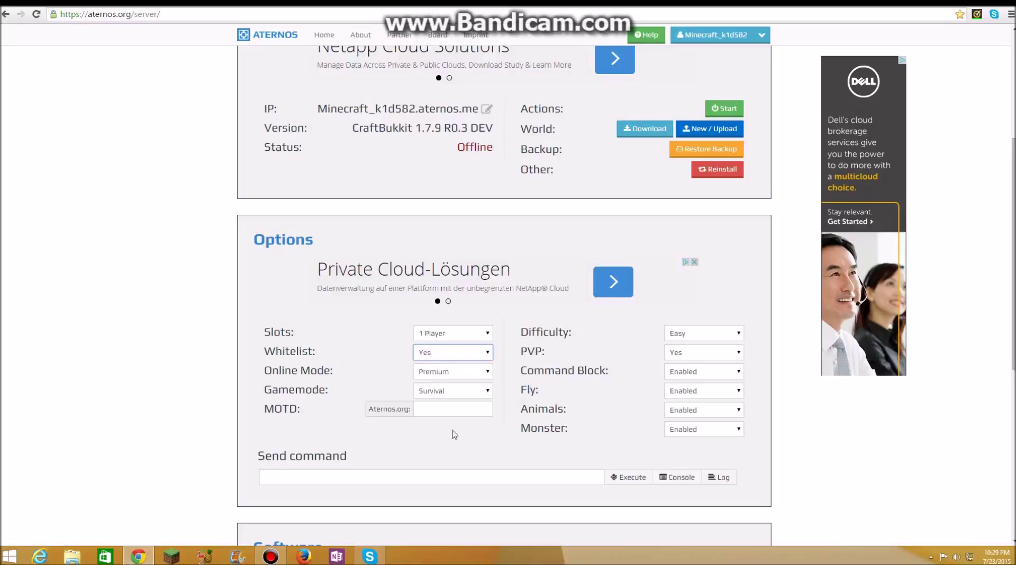
Step: Review the Online Mode and Gamemode choices, keeping Premium and Survival
left_click(454, 372)
left_click(453, 385)
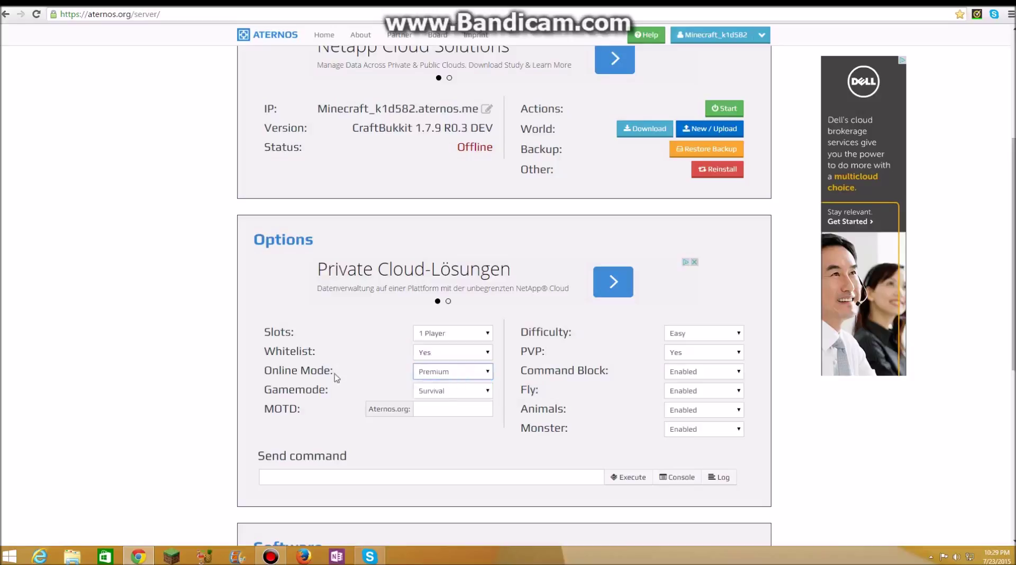
left_click(454, 376)
left_click(454, 386)
left_click(446, 391)
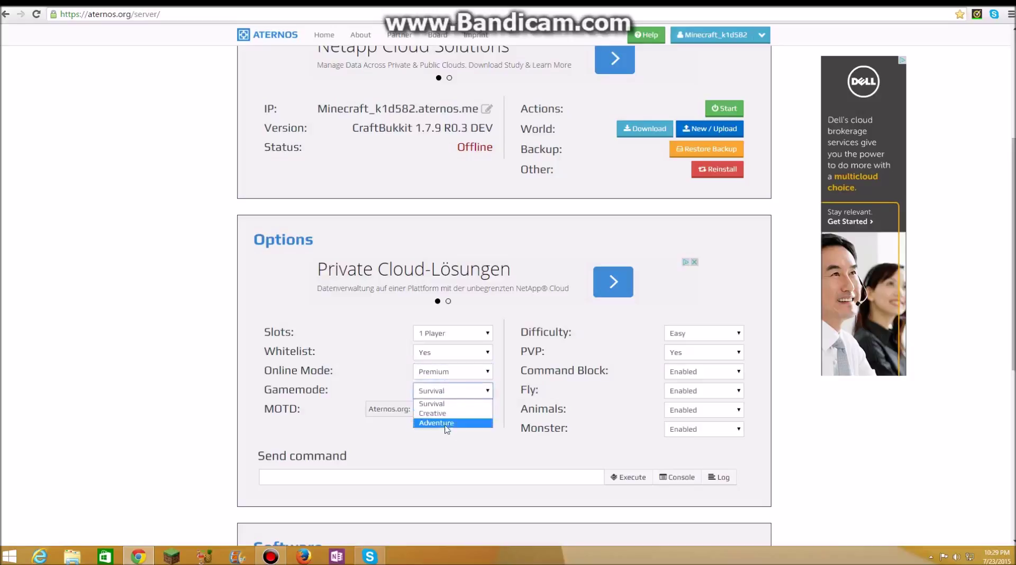
left_click(453, 401)
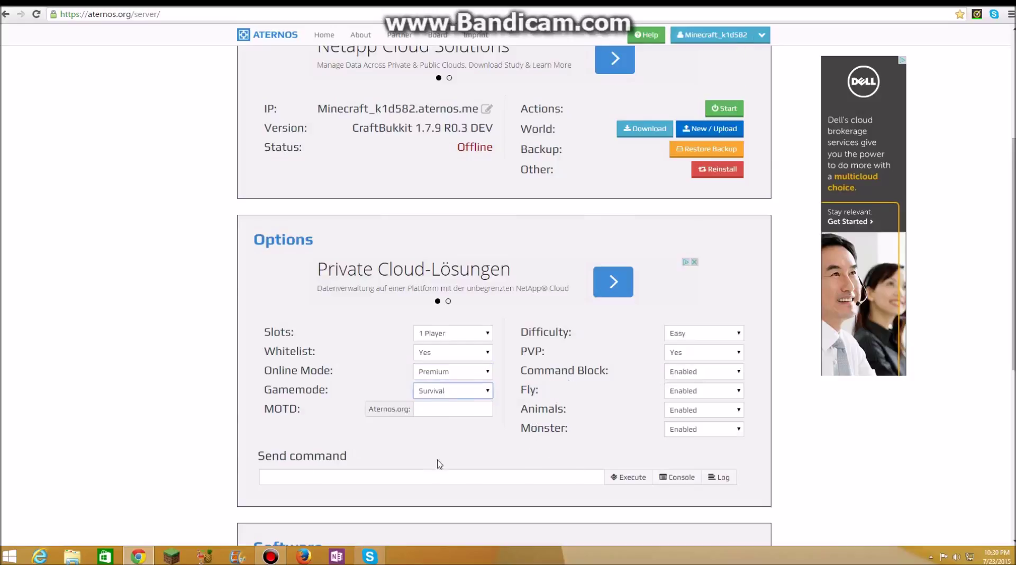
Step: Examine the whole My Server page, from the server information and options to the software and management sections
scroll(437, 463, "down", 2)
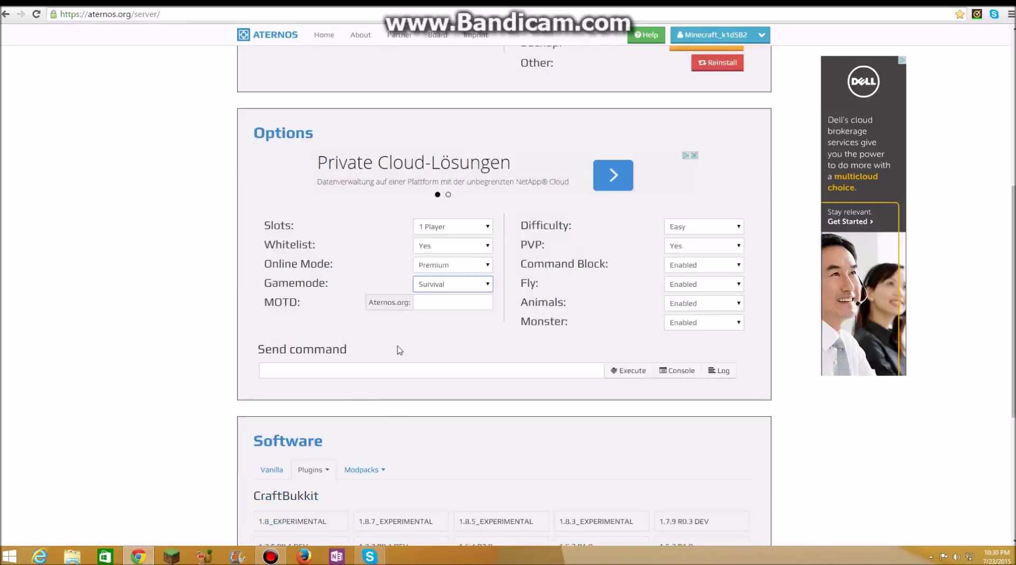
scroll(398, 347, "up", 5)
scroll(482, 348, "down", 7)
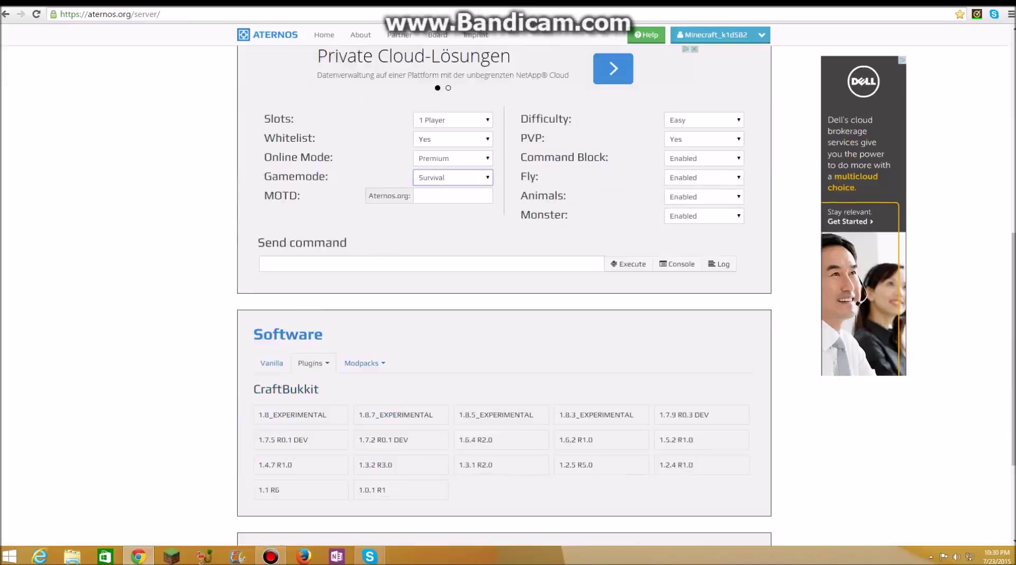
scroll(544, 265, "up", 6)
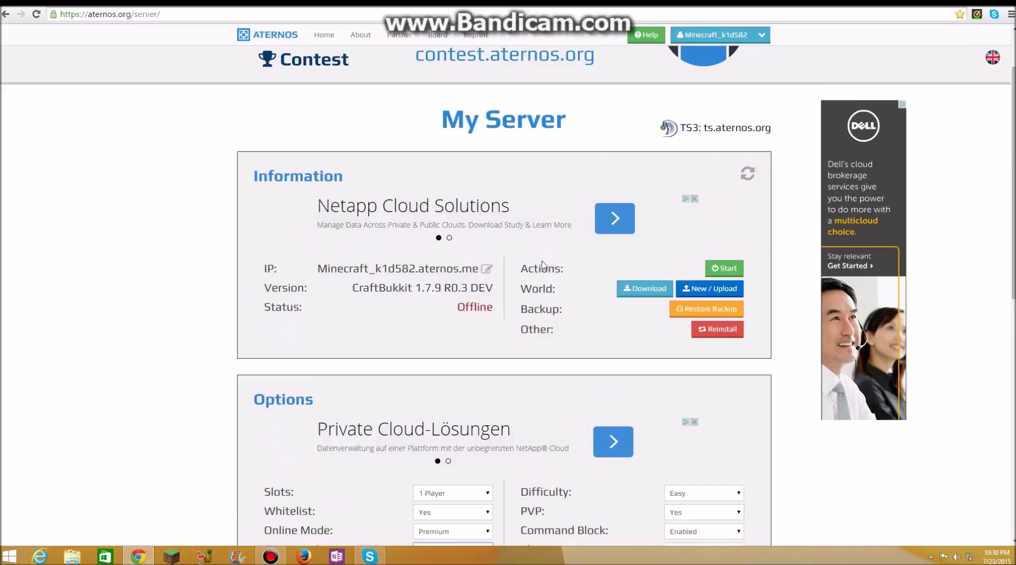
scroll(544, 266, "down", 3)
scroll(544, 266, "up", 5)
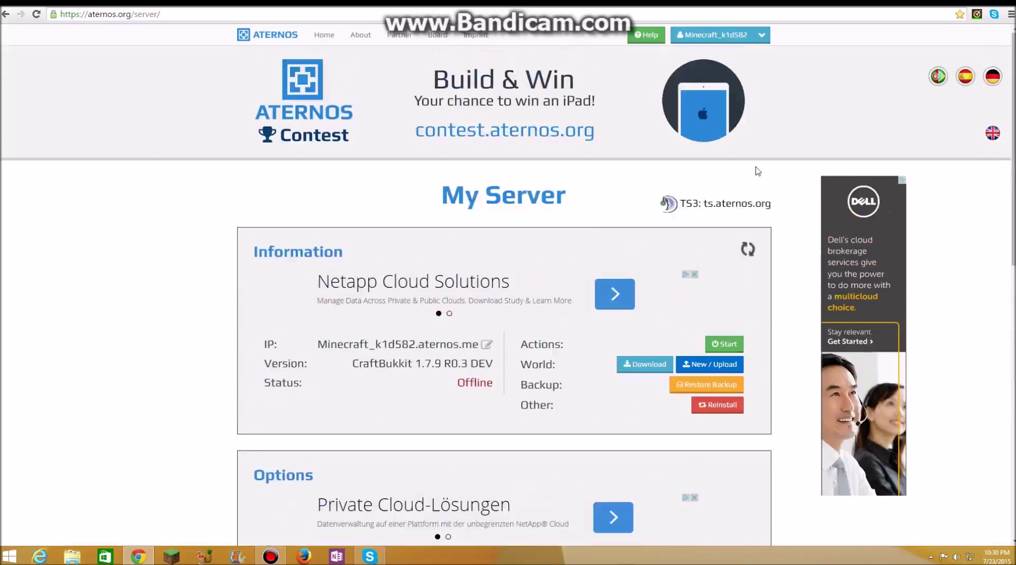
scroll(574, 301, "down", 8)
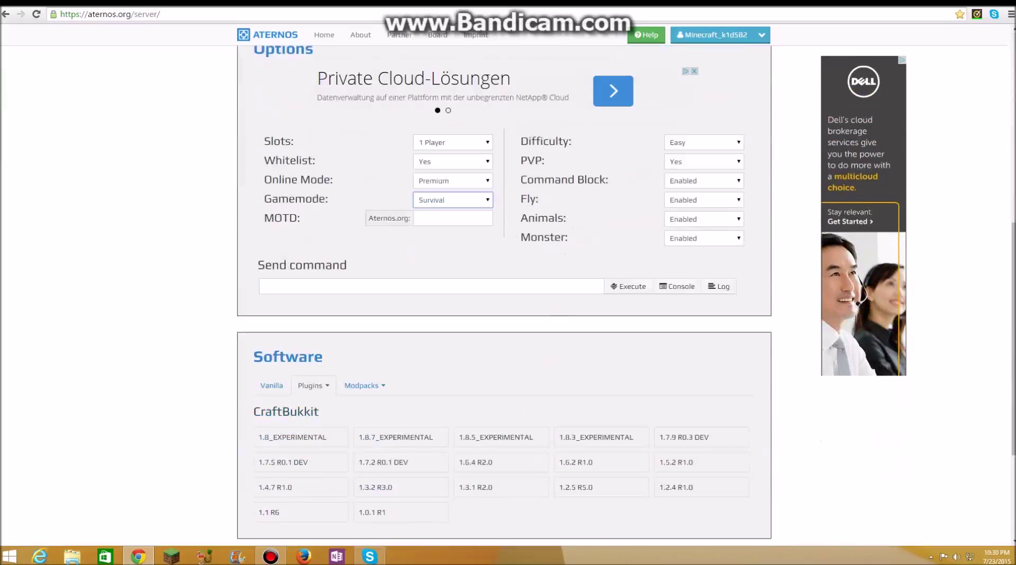
scroll(614, 286, "down", 2)
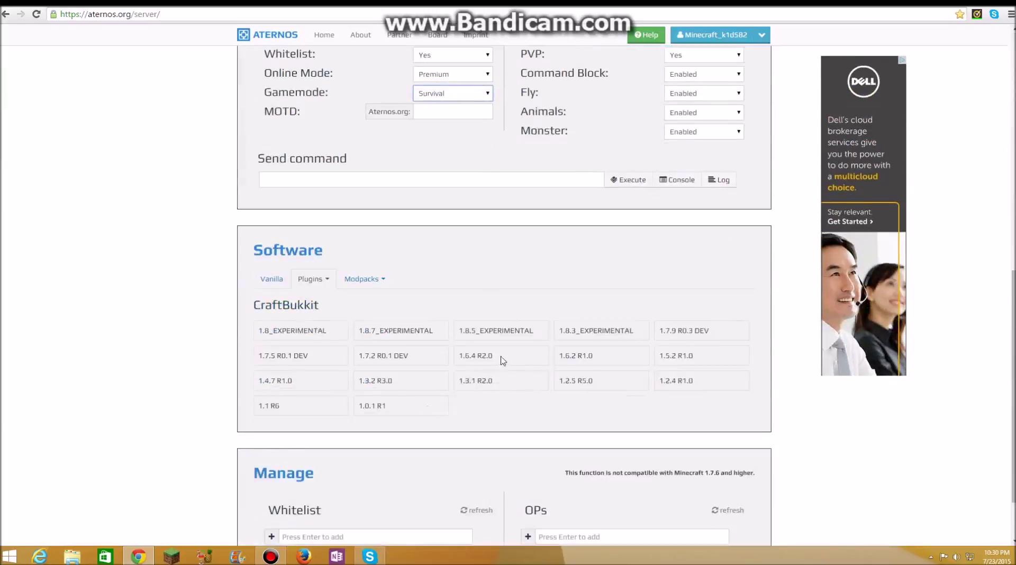
scroll(502, 359, "down", 2)
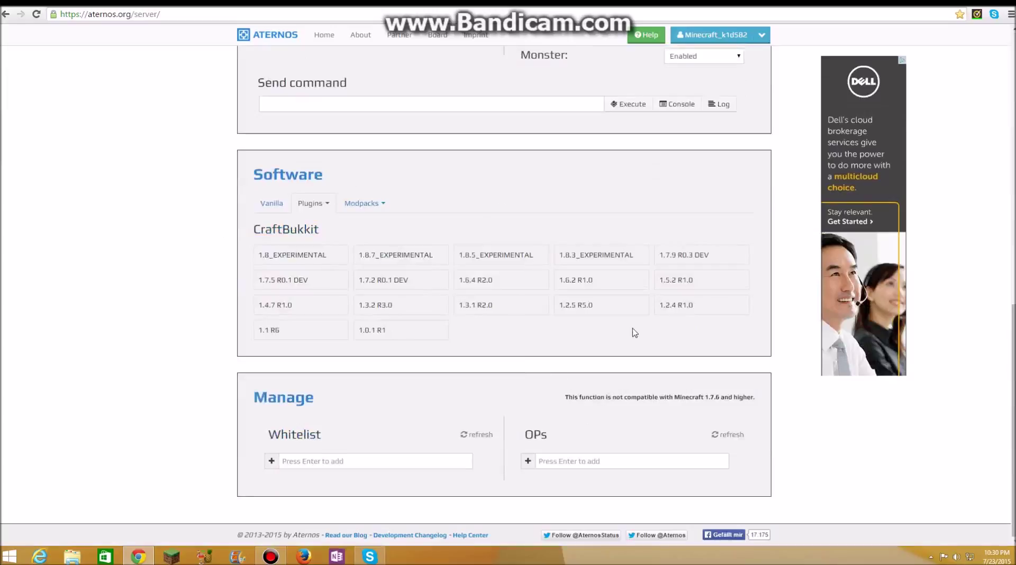
scroll(629, 325, "up", 4)
scroll(619, 313, "up", 5)
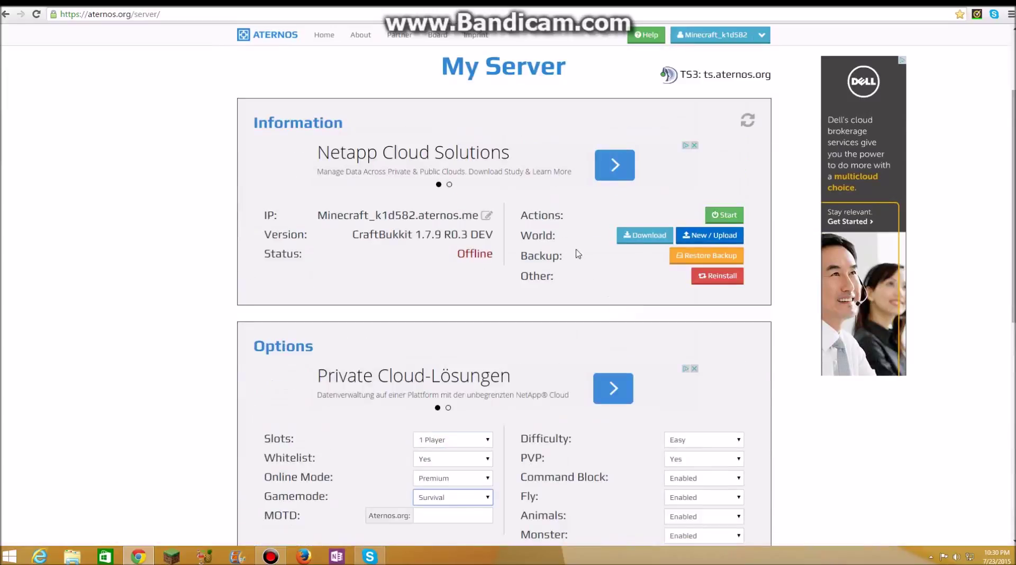
scroll(579, 258, "down", 8)
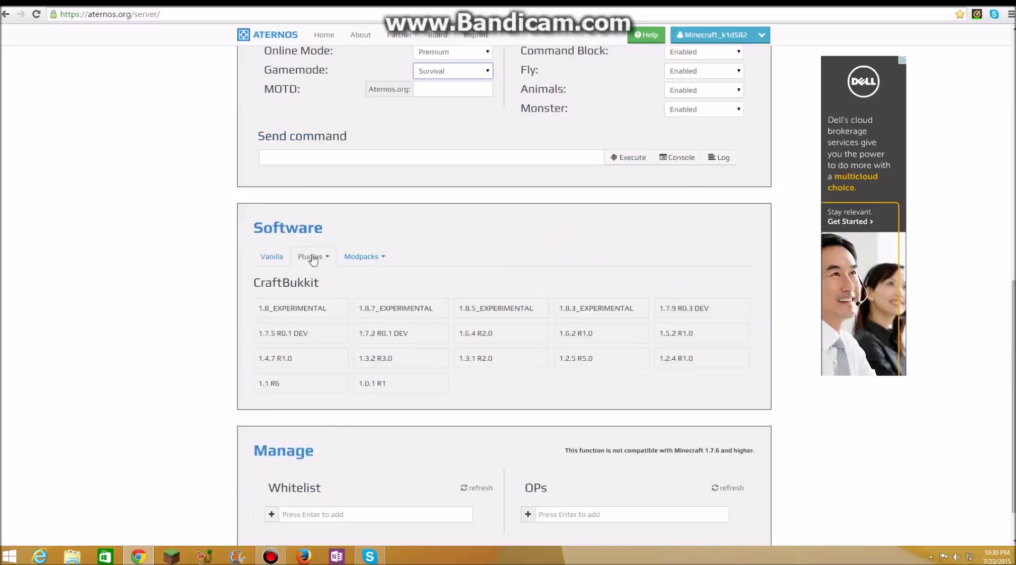
Step: Review the Vanilla and CraftBukkit version lists in the Software section, along with the available plugin software types
left_click(276, 259)
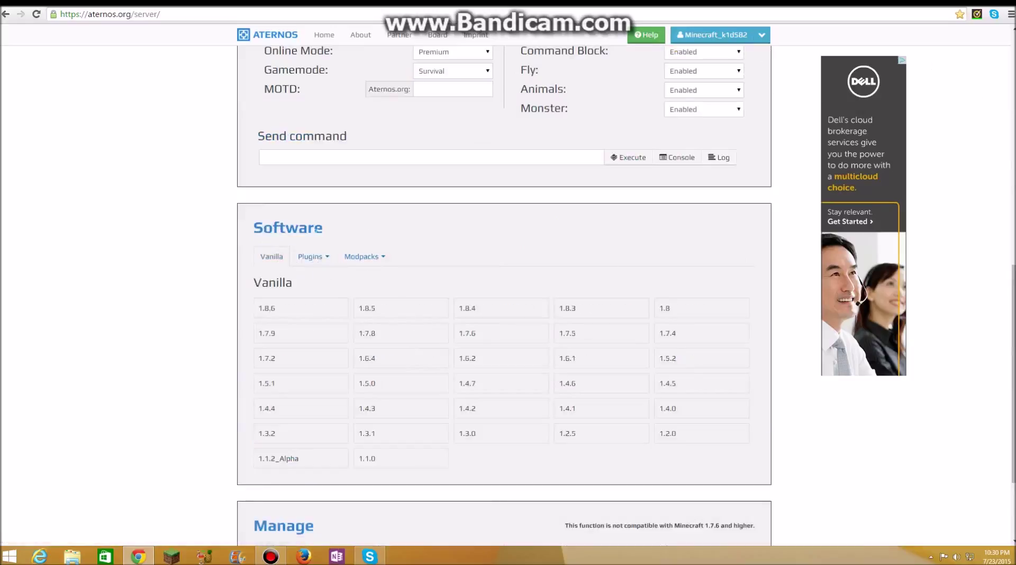
left_click(317, 257)
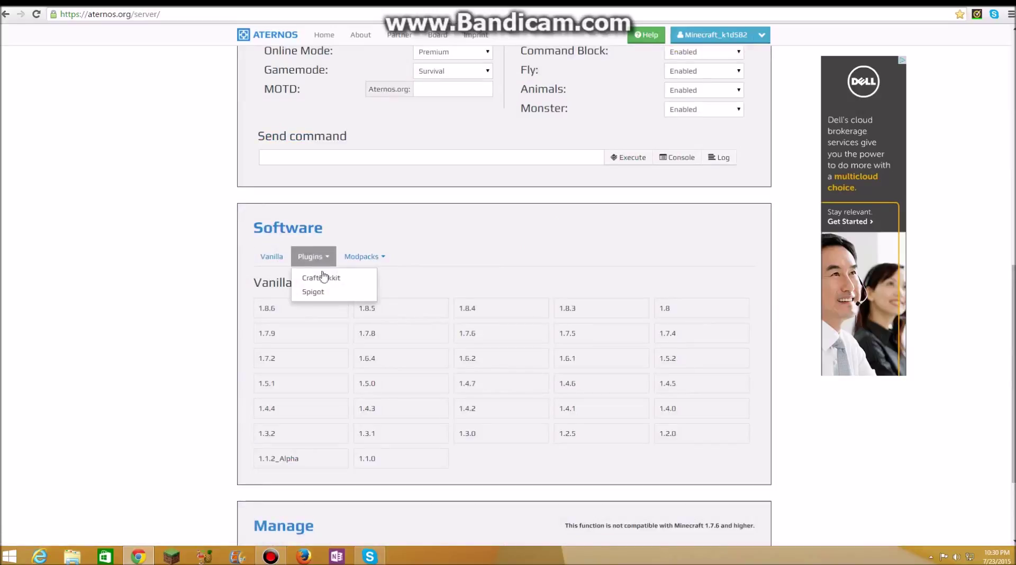
left_click(326, 277)
left_click(307, 257)
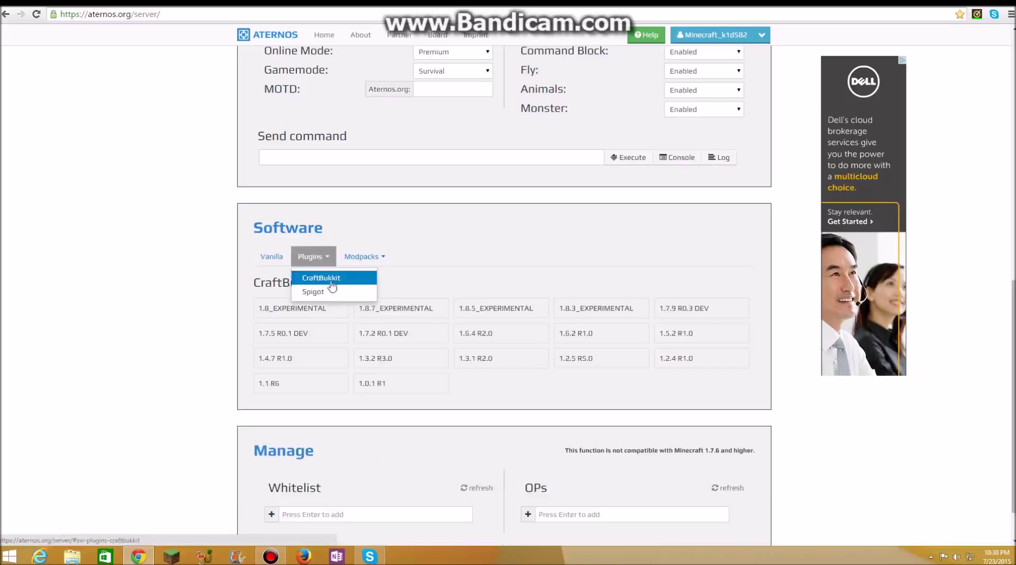
left_click(318, 263)
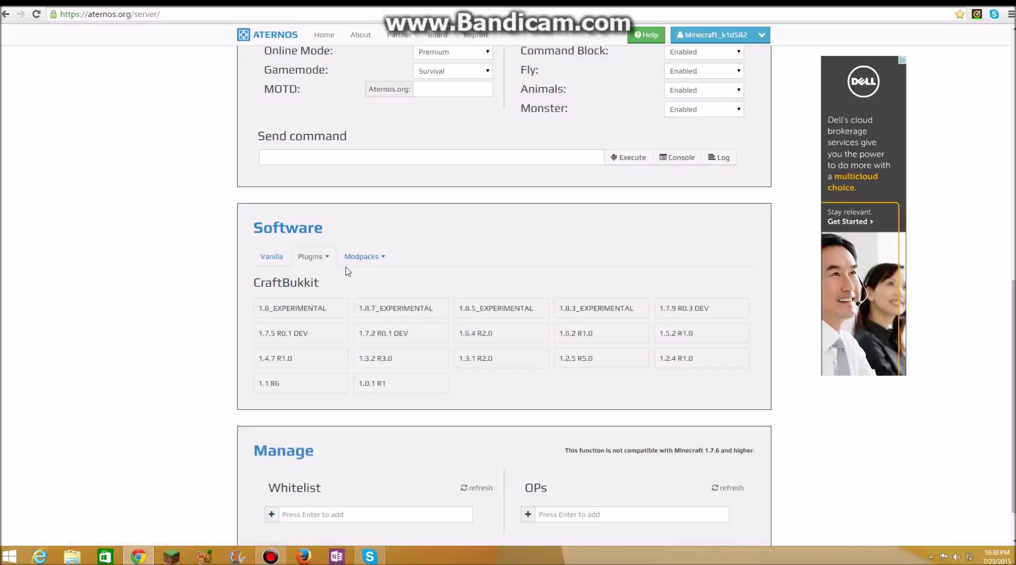
Step: Open the server's Files & Plugins page
scroll(888, 186, "up", 10)
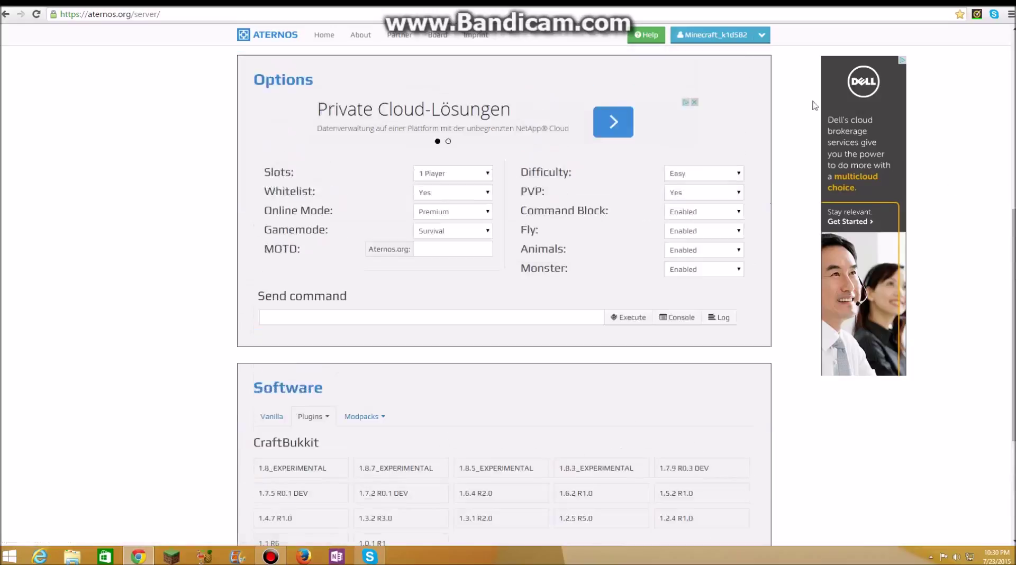
left_click(762, 35)
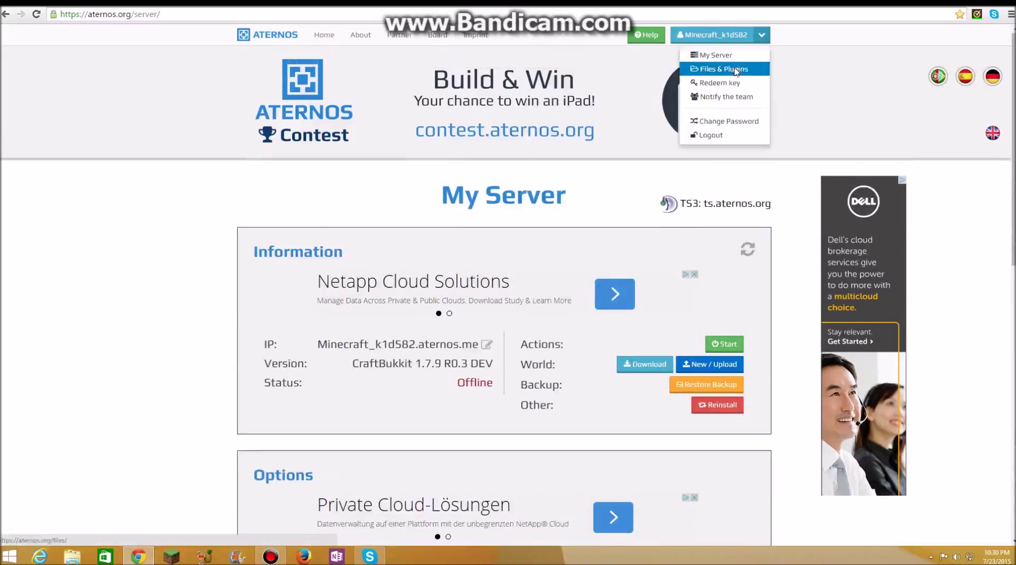
left_click(739, 69)
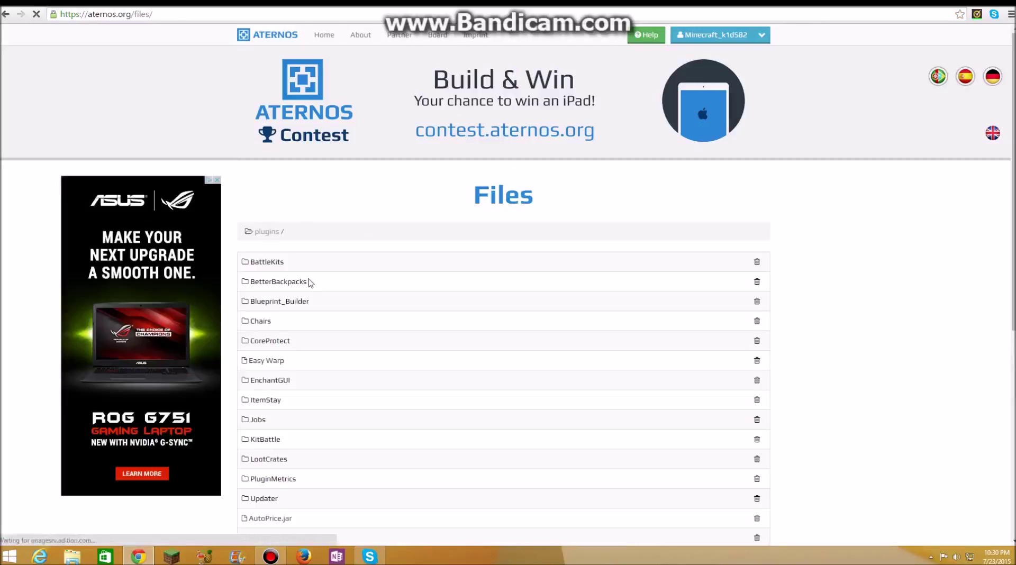
Step: Examine the plugin folders and jar files listed on the Files page
scroll(286, 334, "down", 4)
scroll(270, 227, "up", 1)
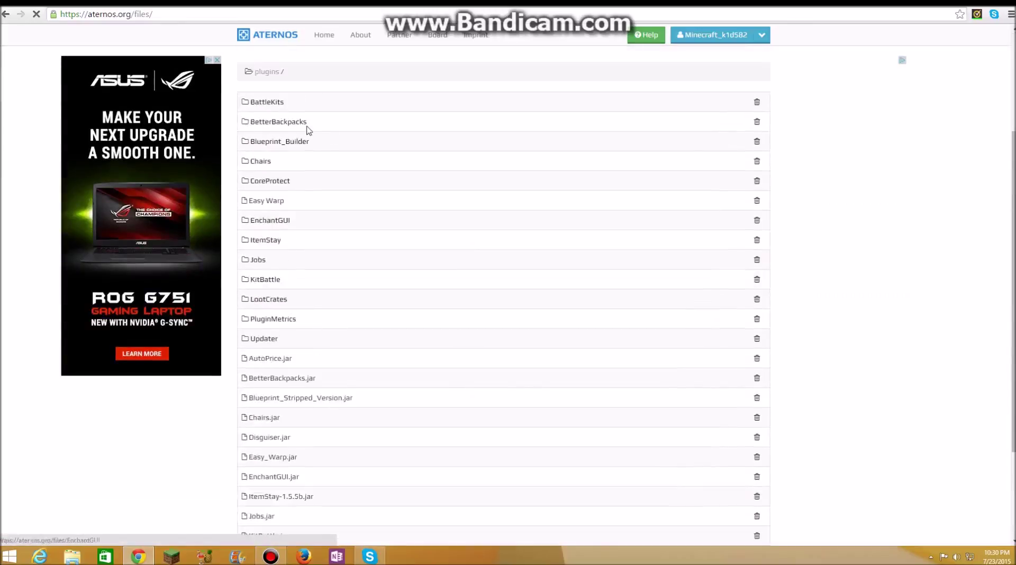
scroll(438, 154, "down", 2)
scroll(424, 154, "up", 2)
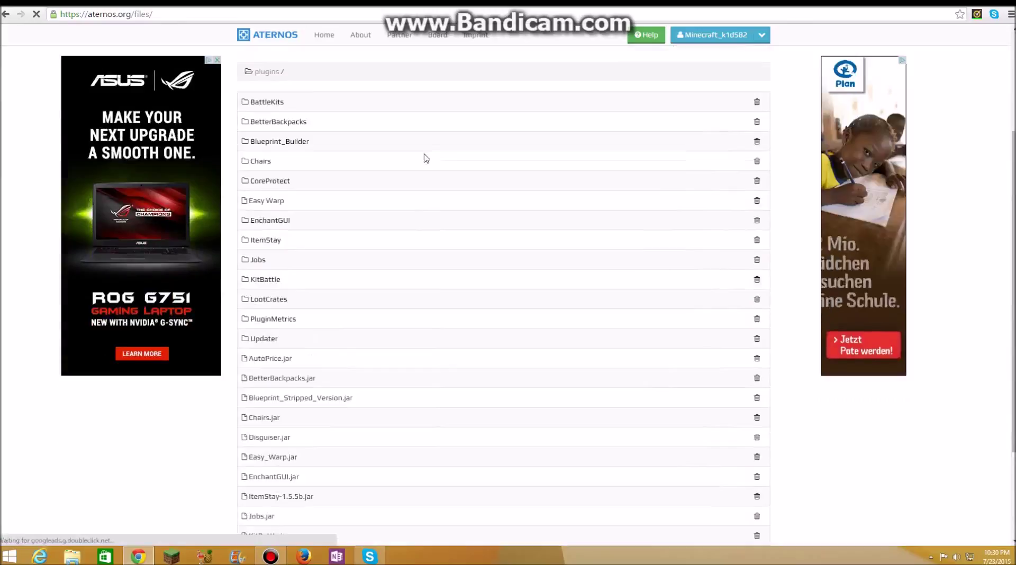
scroll(426, 158, "down", 3)
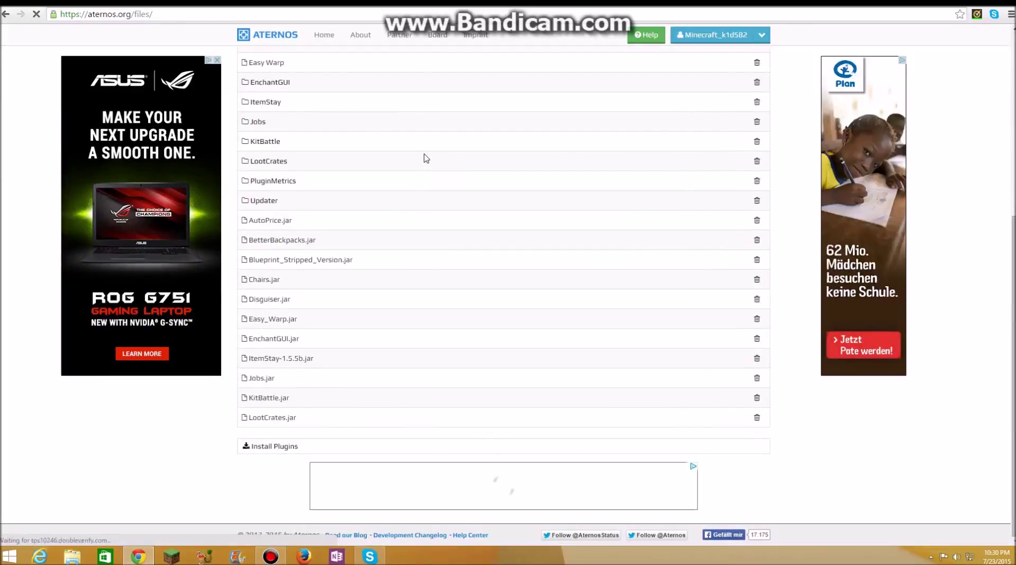
scroll(421, 163, "up", 2)
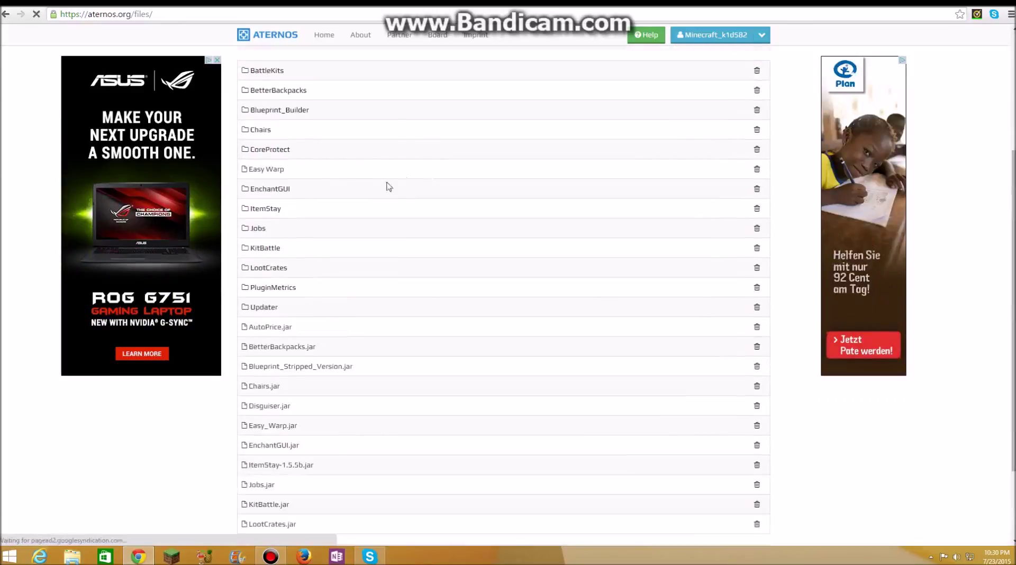
scroll(268, 124, "up", 1)
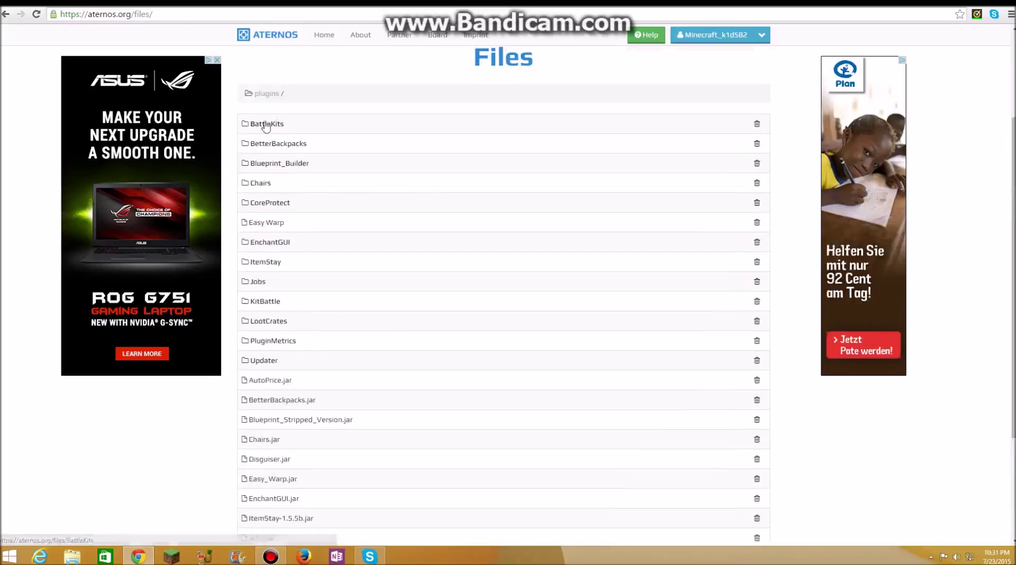
Step: Look inside the BattleKits and BetterBackpacks plugin folders, returning to the plugins folder after each
left_click(268, 124)
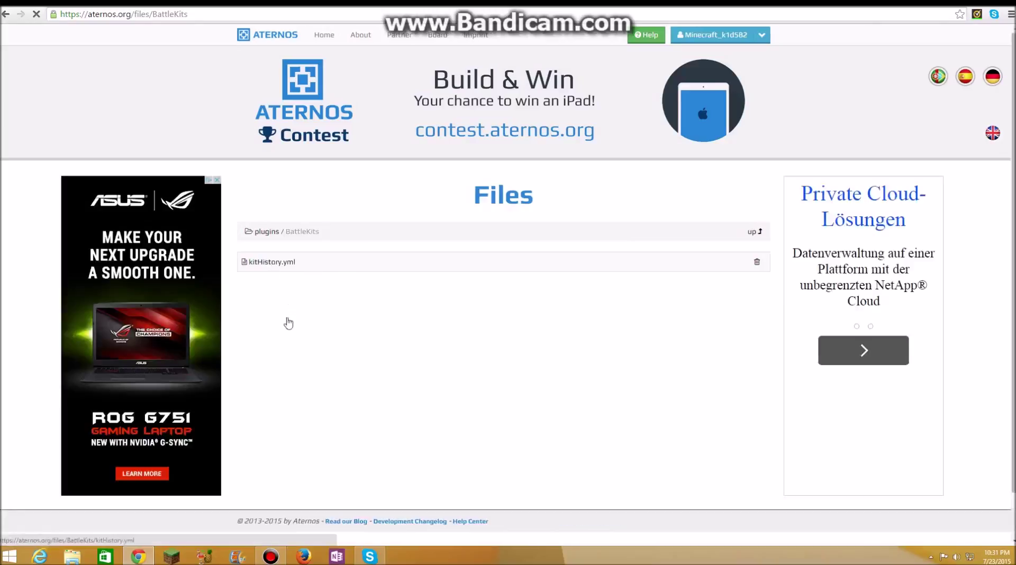
left_click(4, 16)
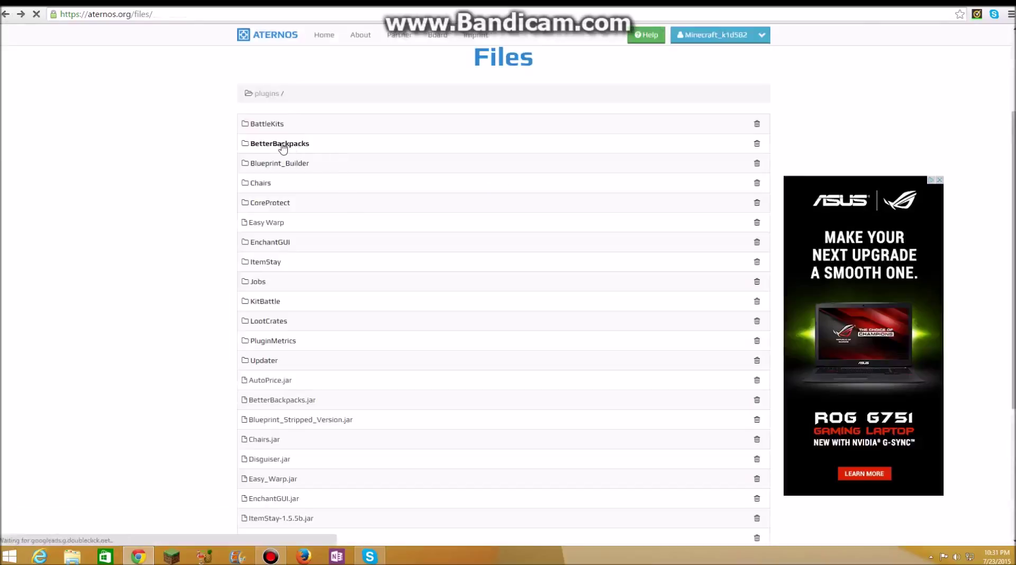
left_click(283, 148)
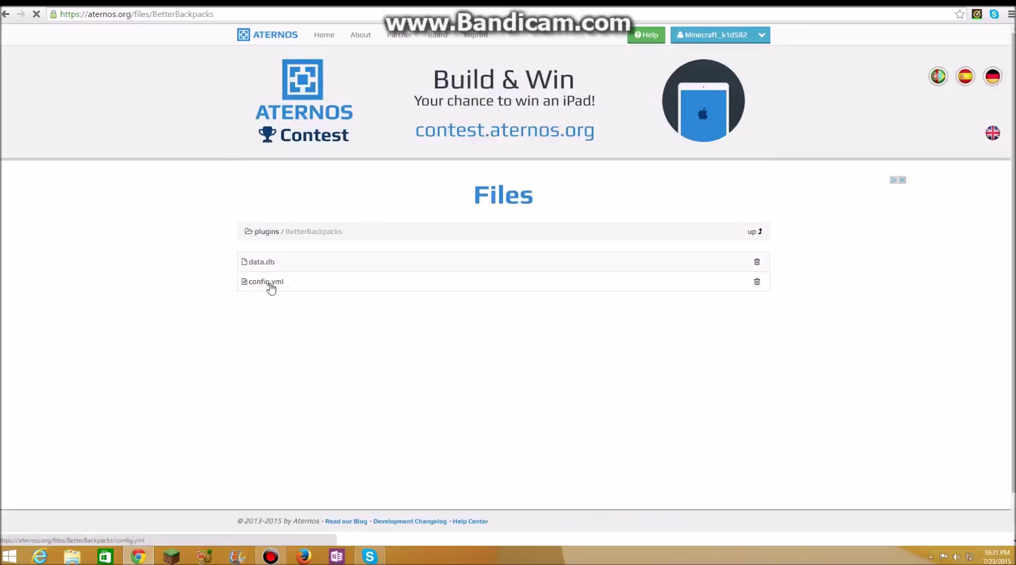
left_click(7, 15)
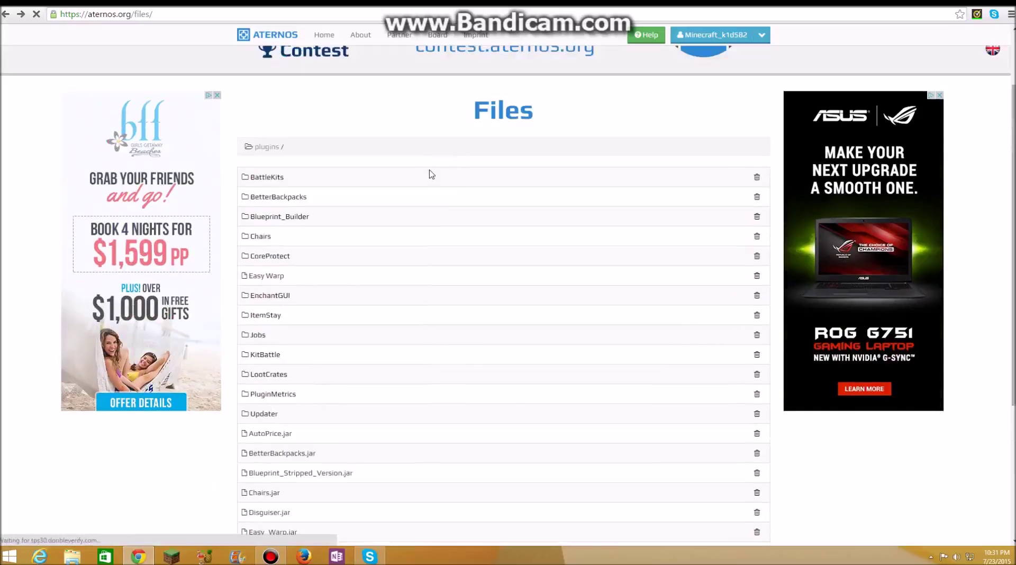
Step: Examine the full plugins folder listing, from the Jobs folder and jar files down to the Install Plugins option
scroll(392, 223, "down", 1)
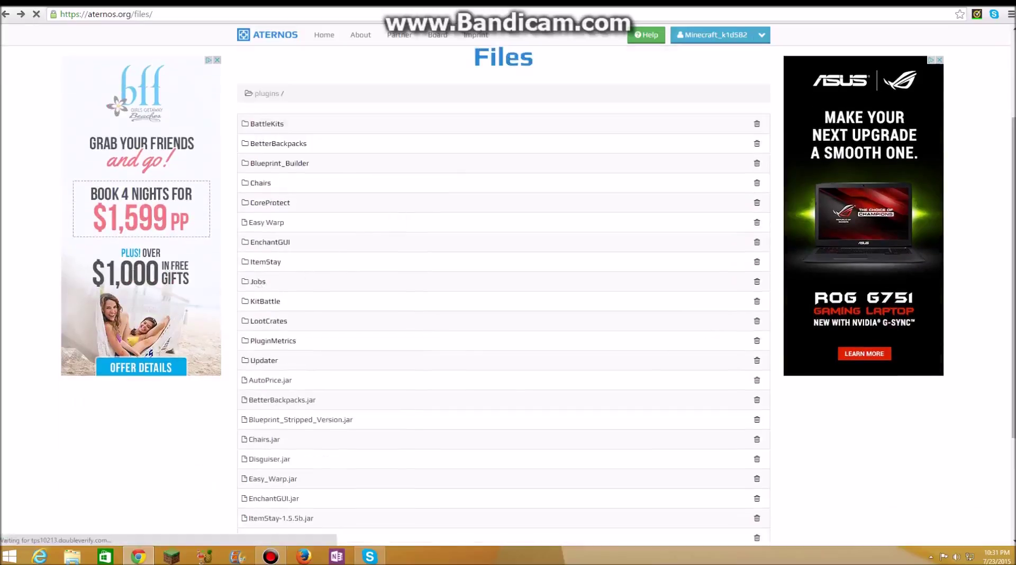
scroll(371, 275, "up", 3)
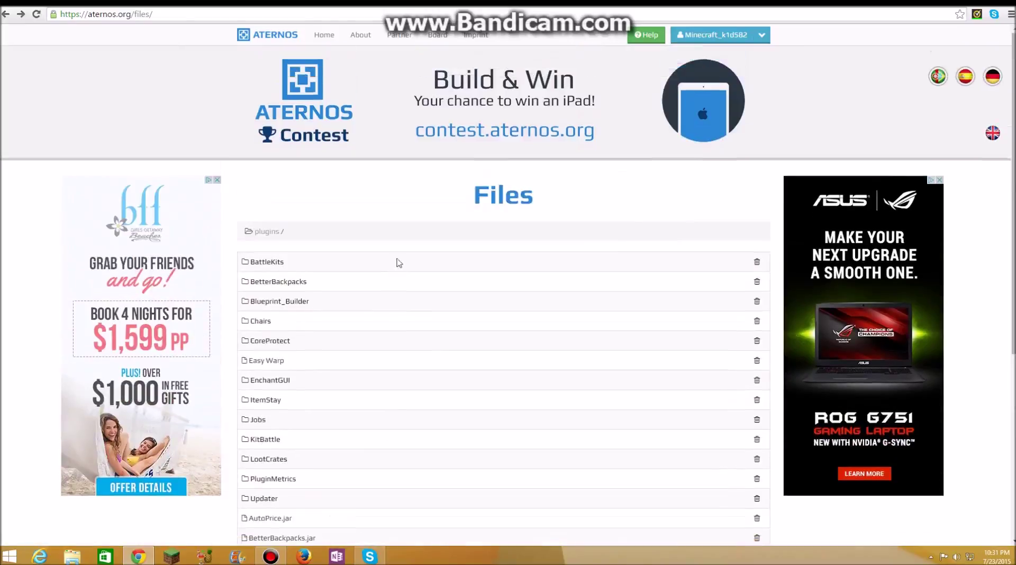
scroll(444, 182, "down", 5)
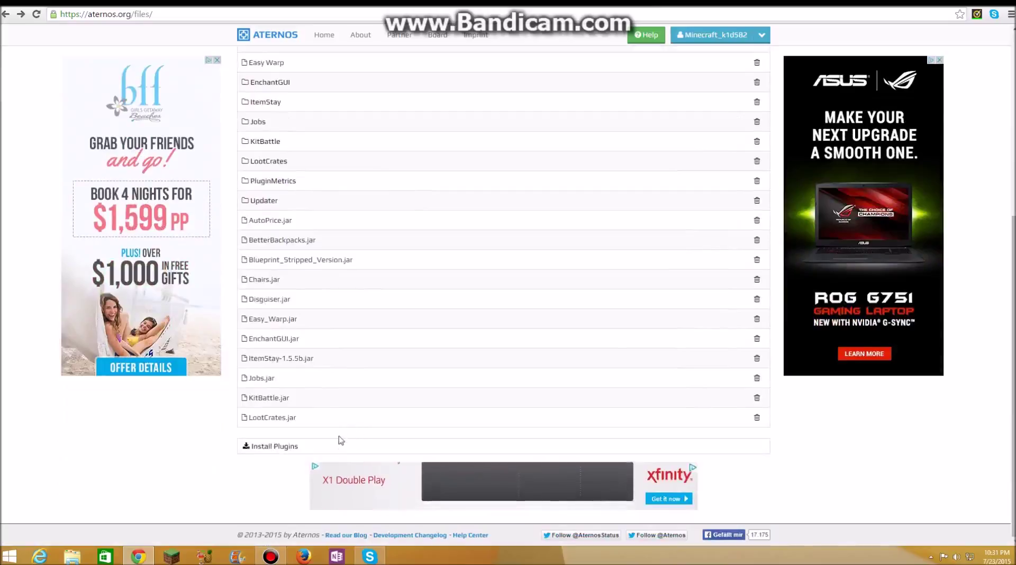
scroll(330, 370, "up", 3)
left_click(256, 285)
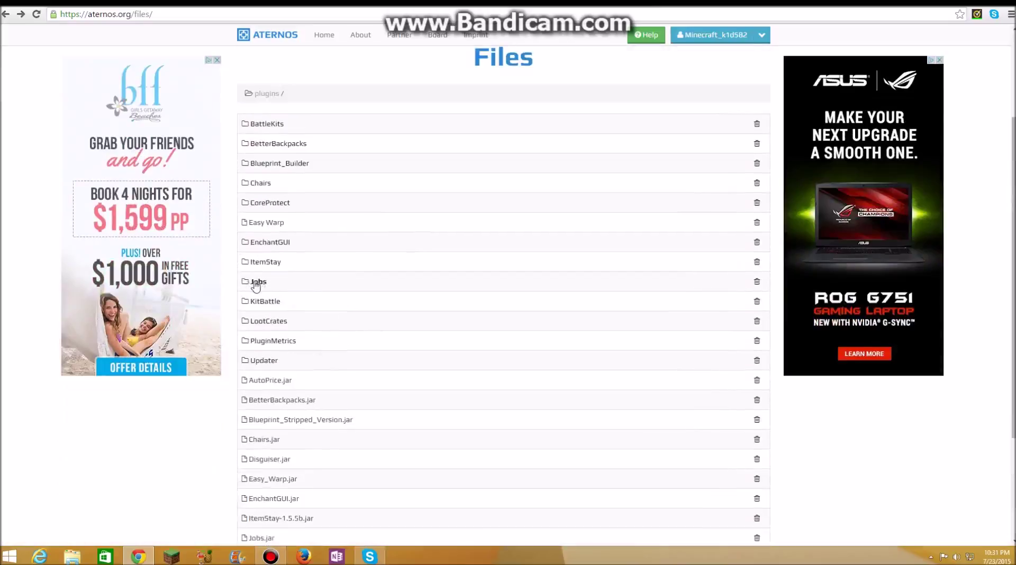
scroll(263, 289, "down", 3)
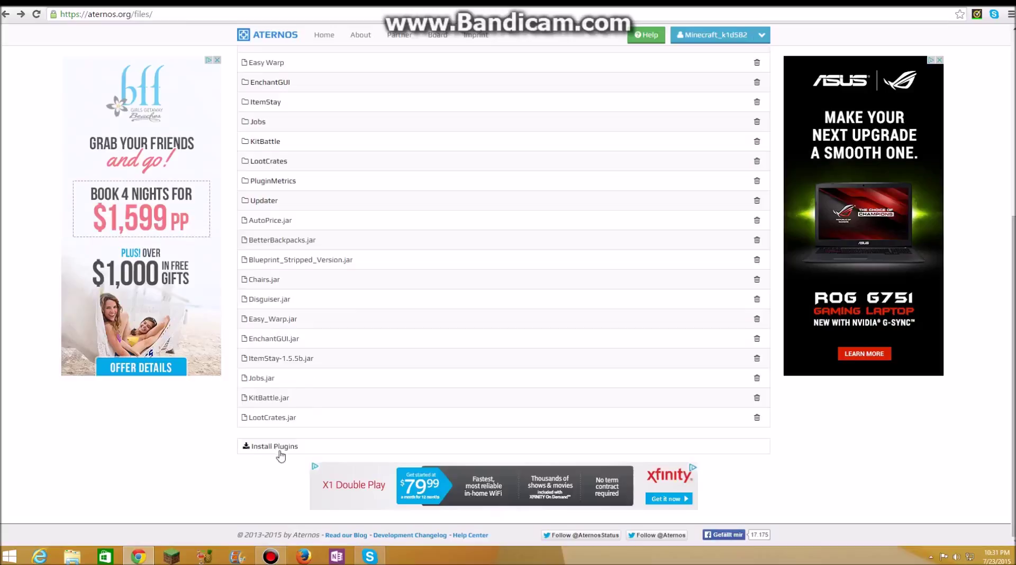
scroll(280, 454, "up", 5)
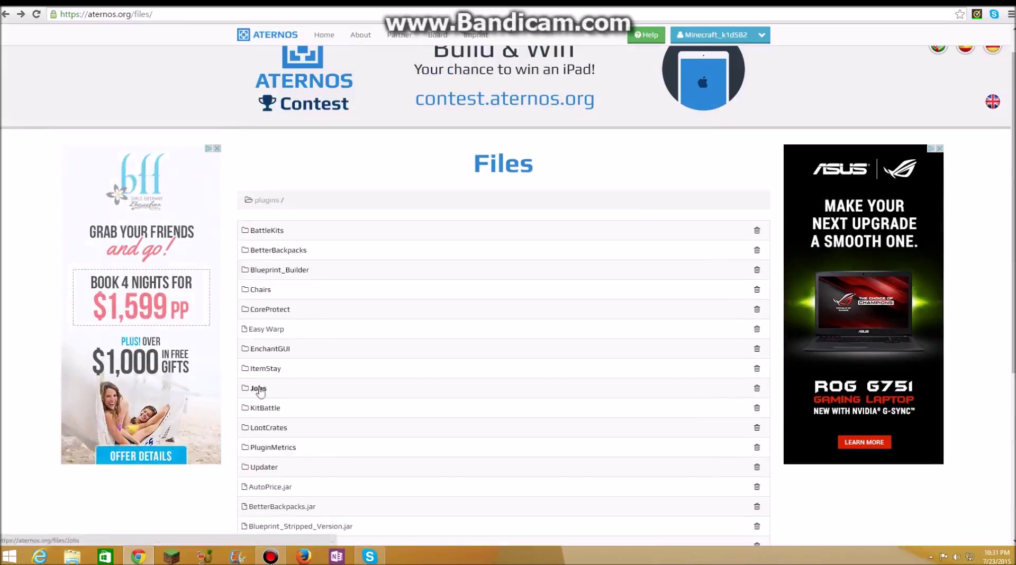
scroll(297, 393, "down", 3)
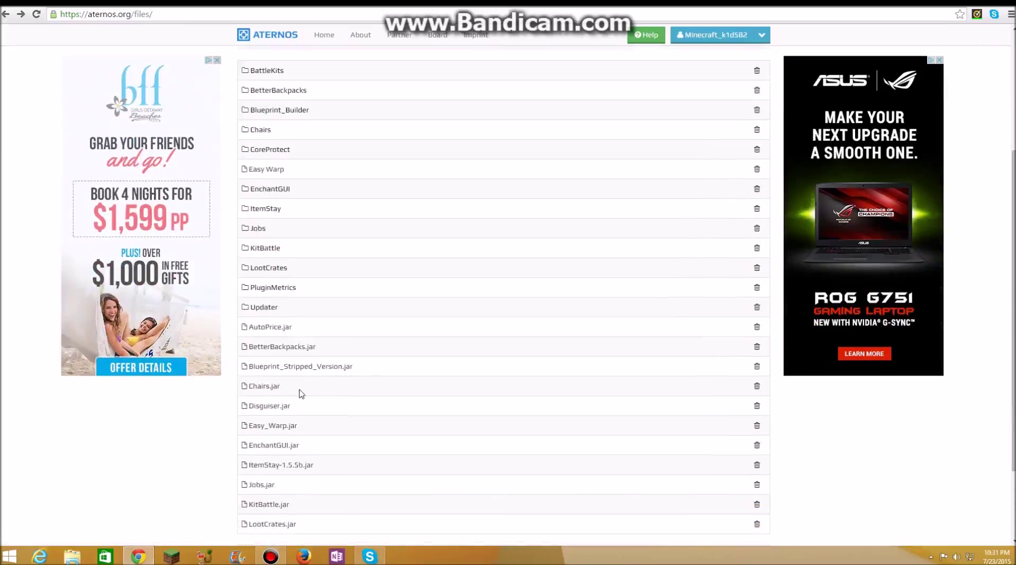
scroll(301, 394, "down", 2)
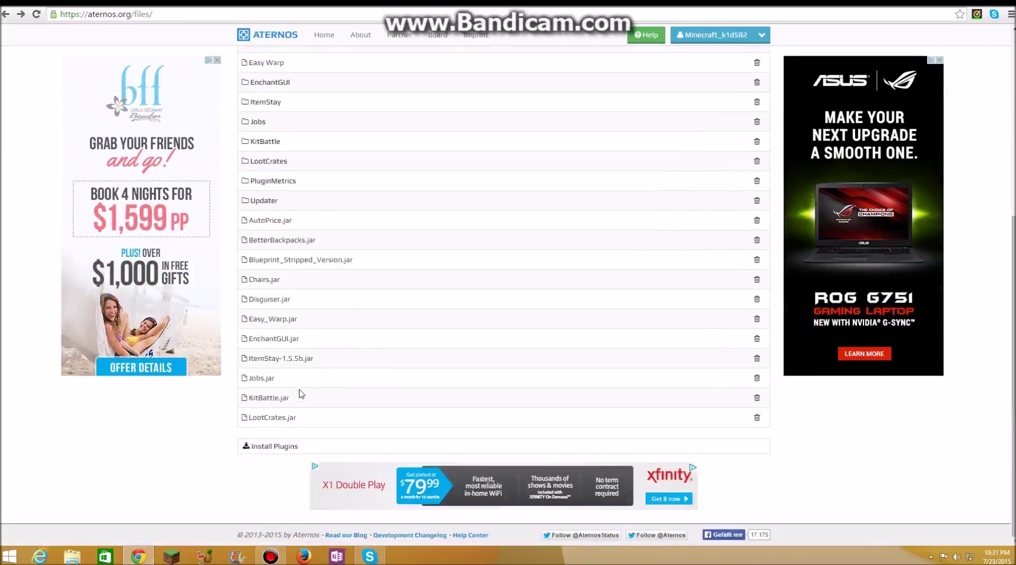
Step: Open the list of installable plugins and view the ArmorHider releases from its second page, returning to the list
left_click(295, 446)
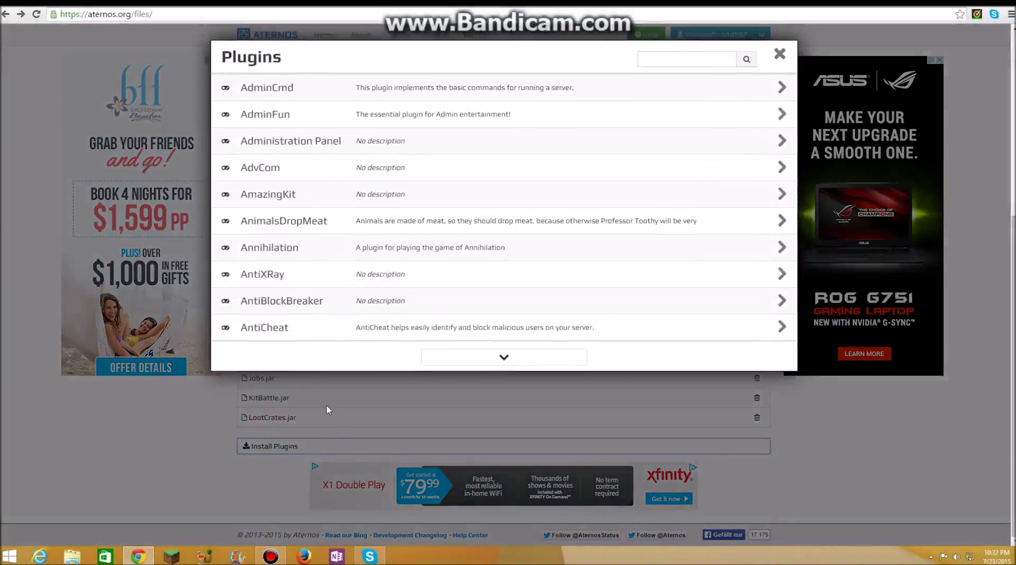
left_click(490, 357)
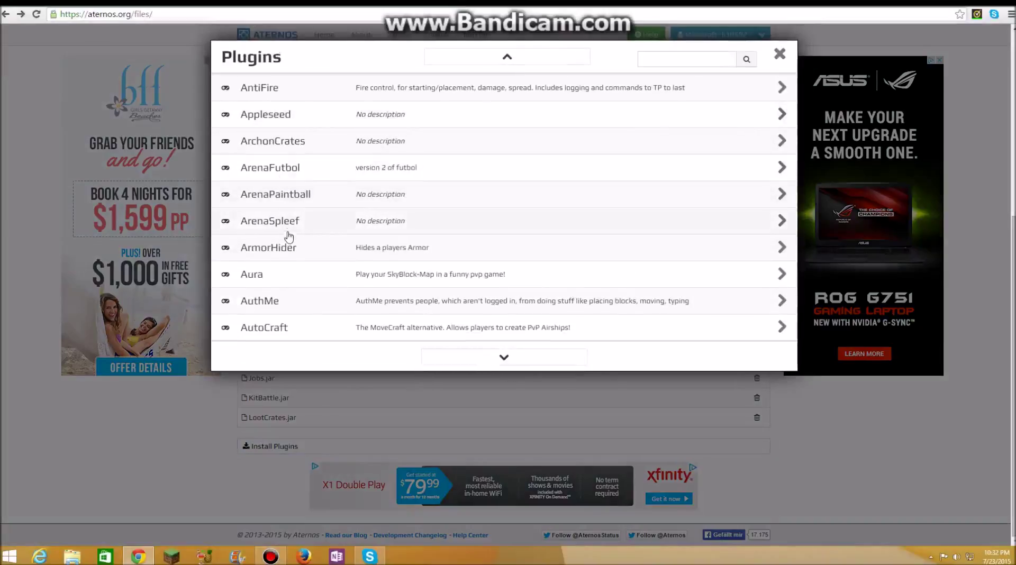
left_click(286, 249)
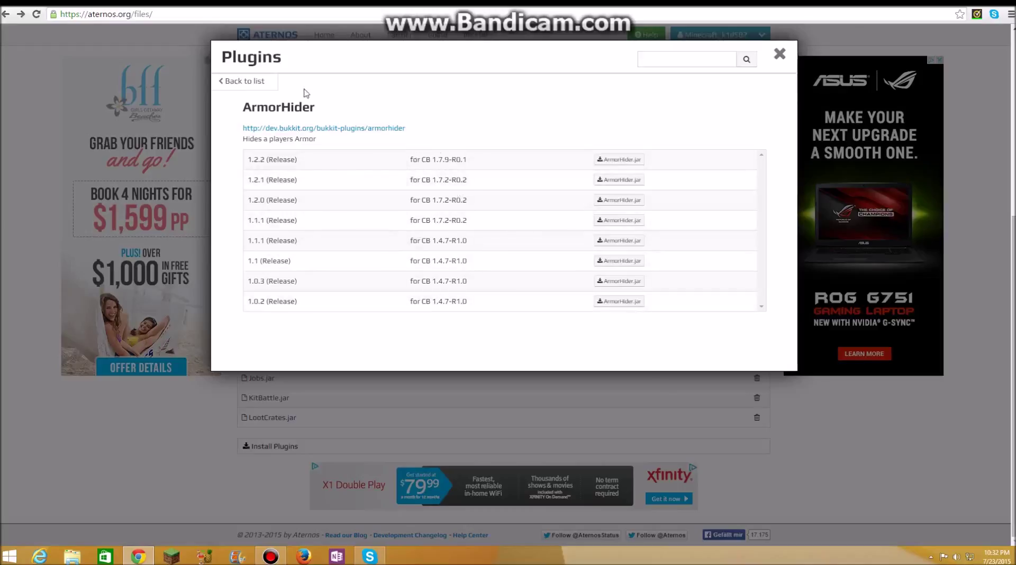
left_click(247, 81)
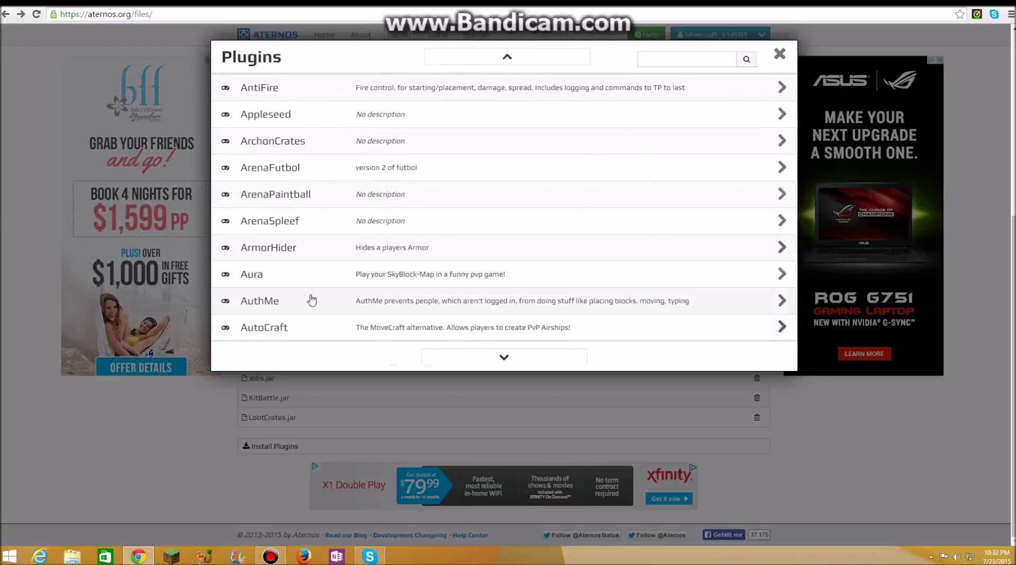
Step: View the Aura plugin's available releases and return to the plugin list
left_click(278, 276)
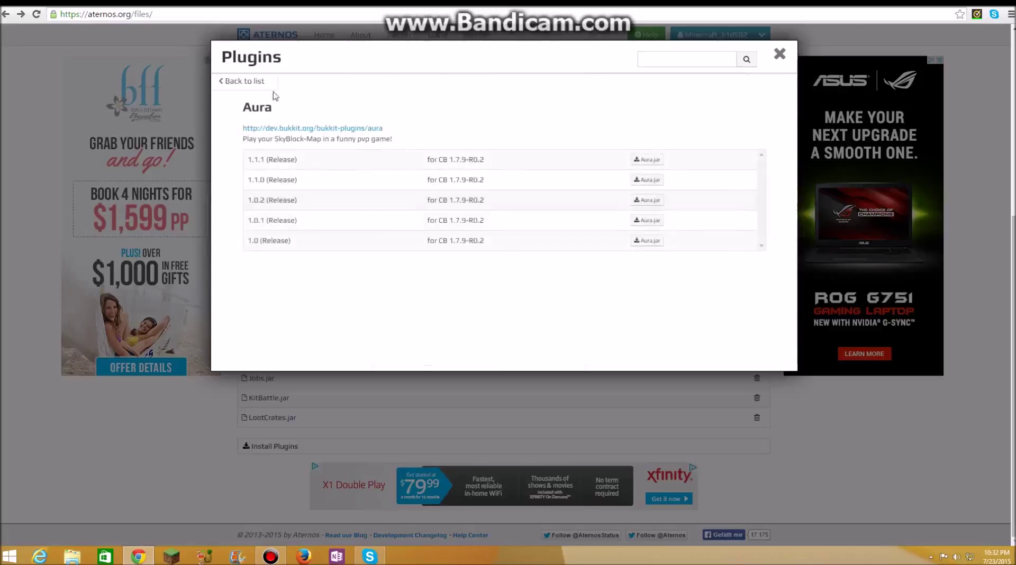
left_click(245, 81)
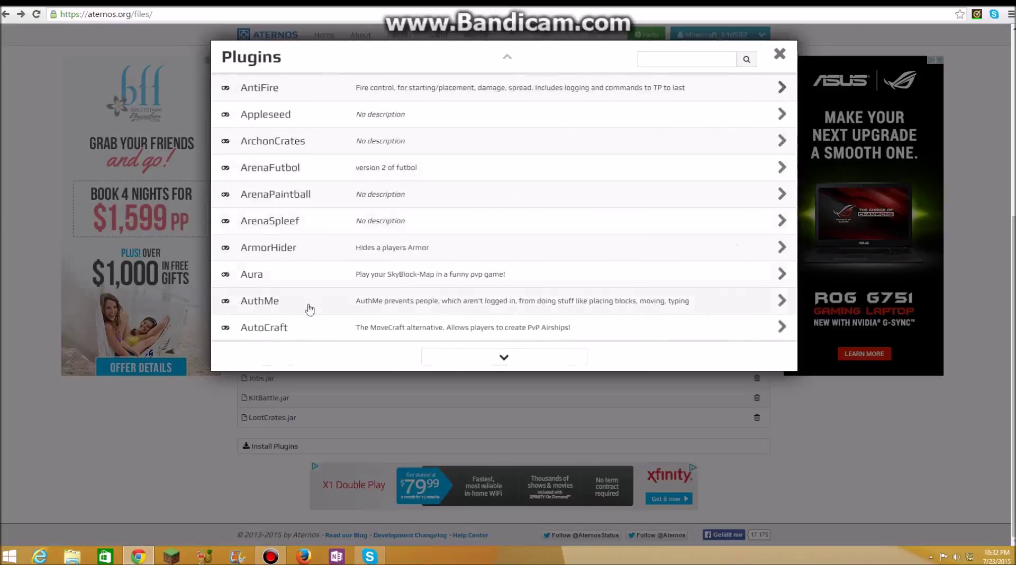
left_click(301, 274)
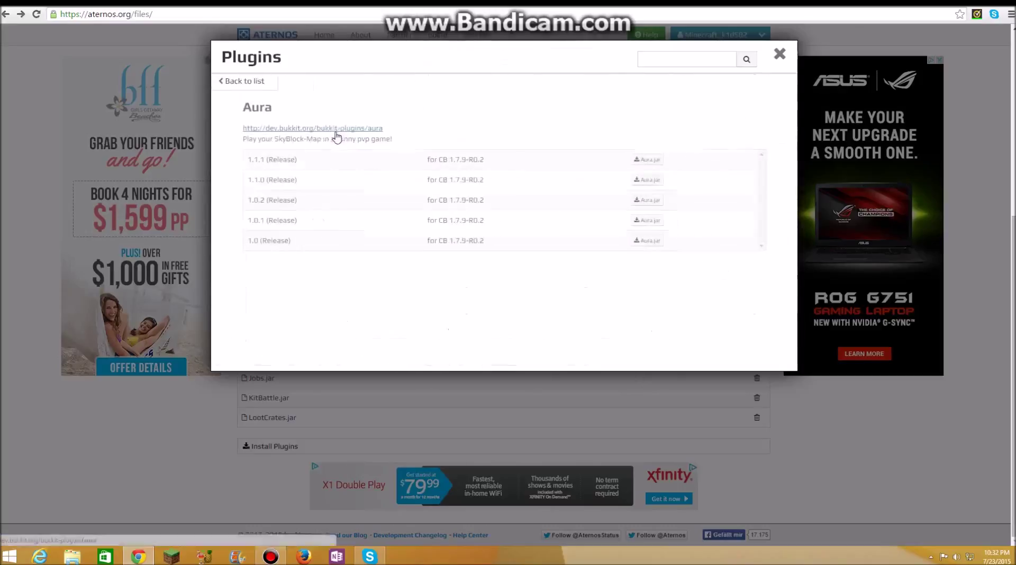
left_click(244, 89)
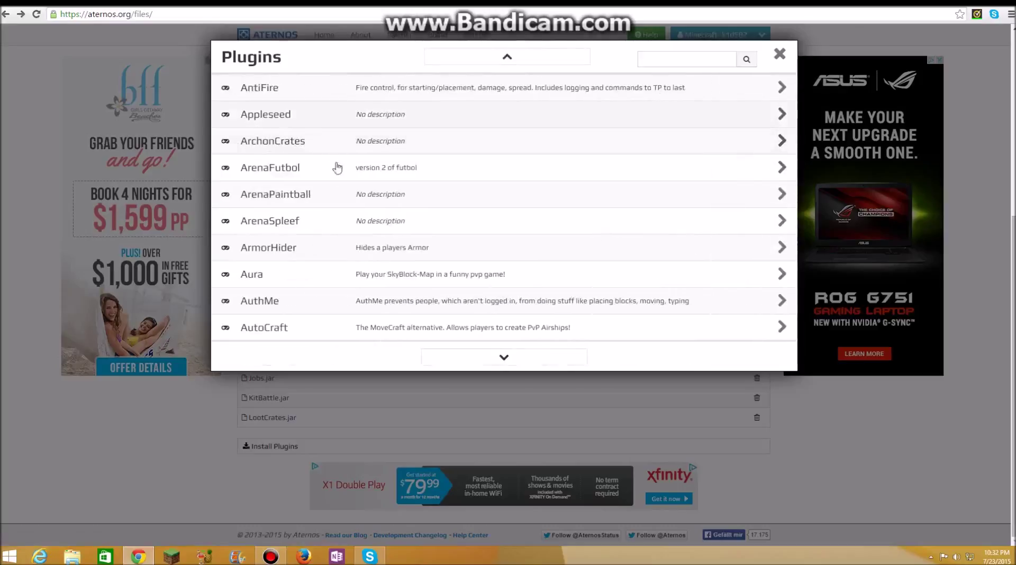
Step: View the AutoCraft releases and the AutoPrice releases from the following page of the plugin list
left_click(464, 319)
left_click(220, 82)
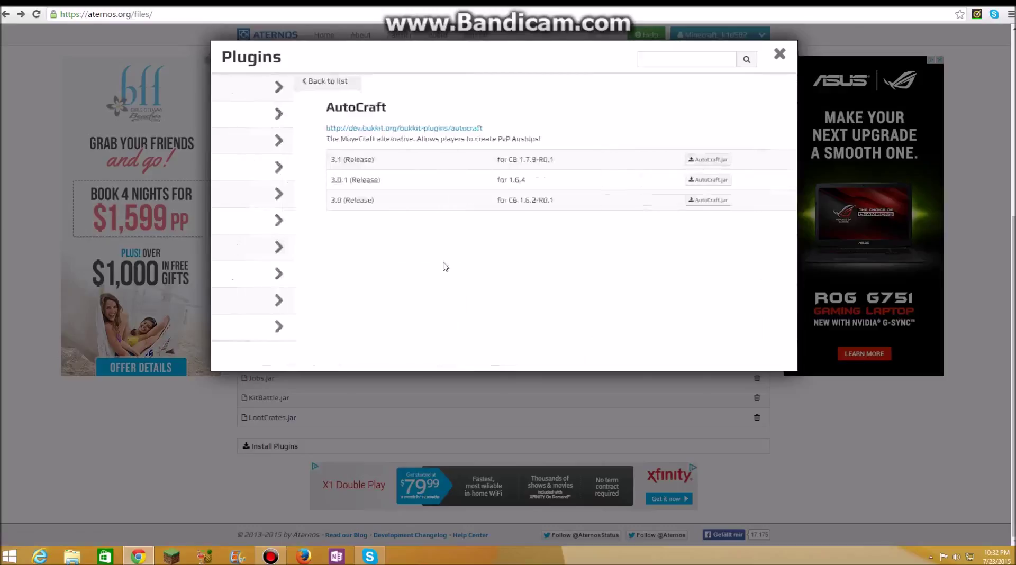
left_click(458, 353)
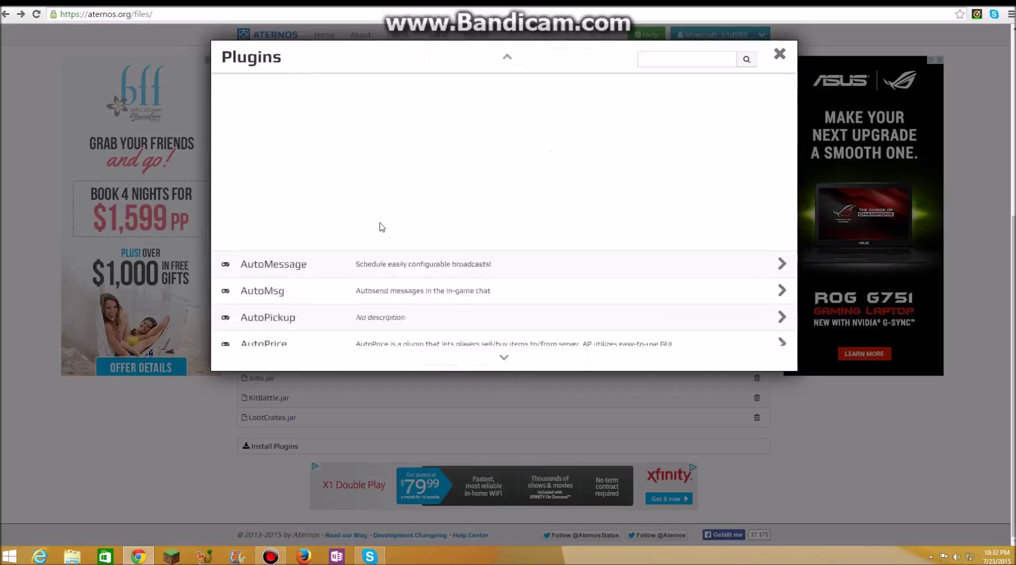
left_click(288, 175)
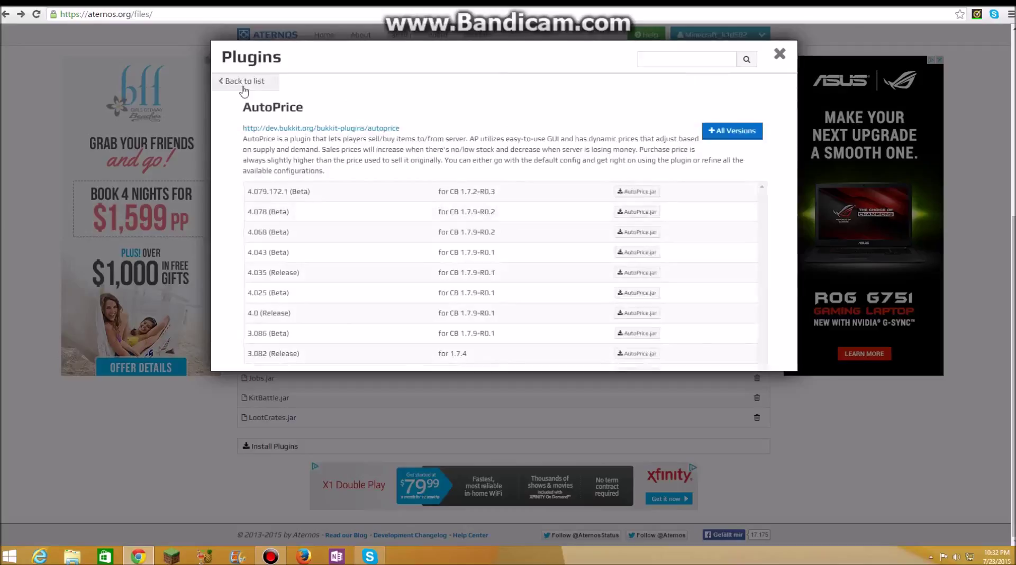
Step: Return to the plugin list and view the available releases of AutoPickup and AutoMessage
left_click(244, 82)
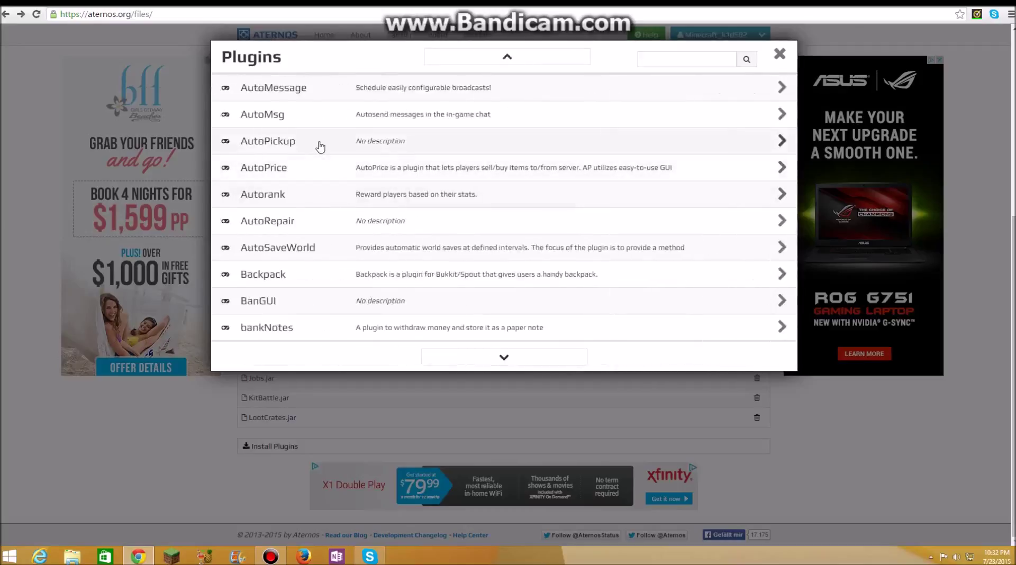
left_click(320, 146)
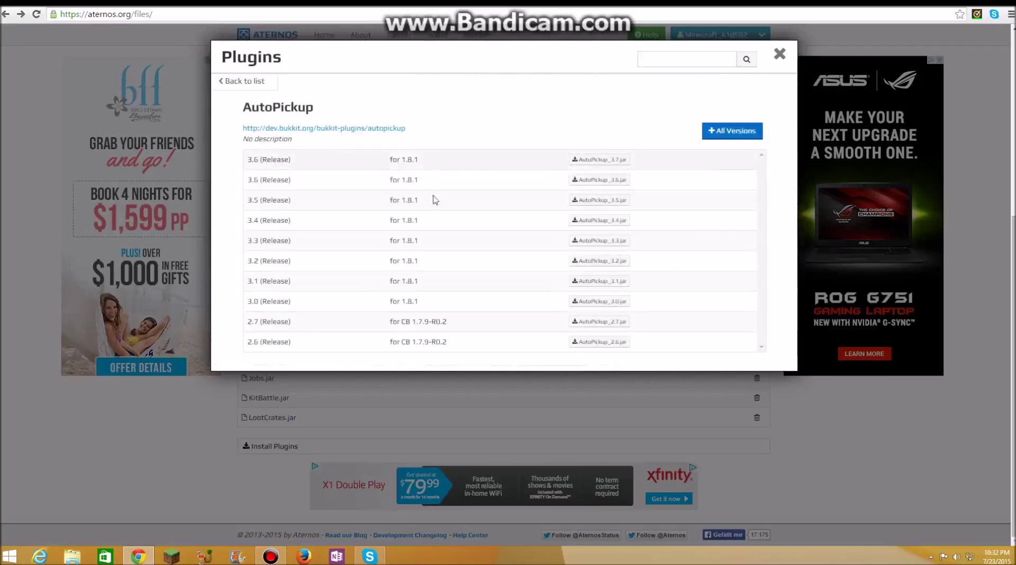
left_click(267, 82)
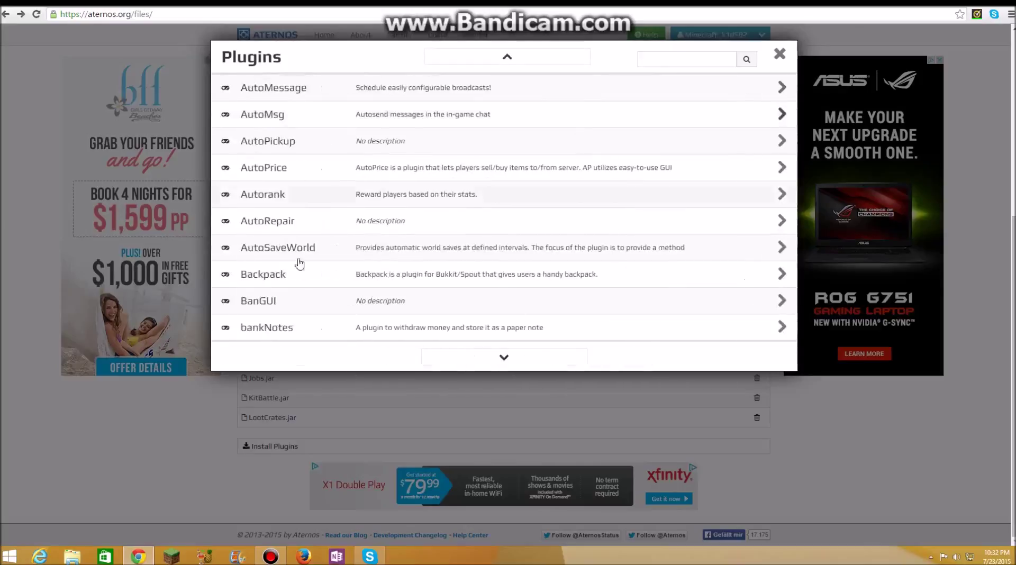
left_click(306, 94)
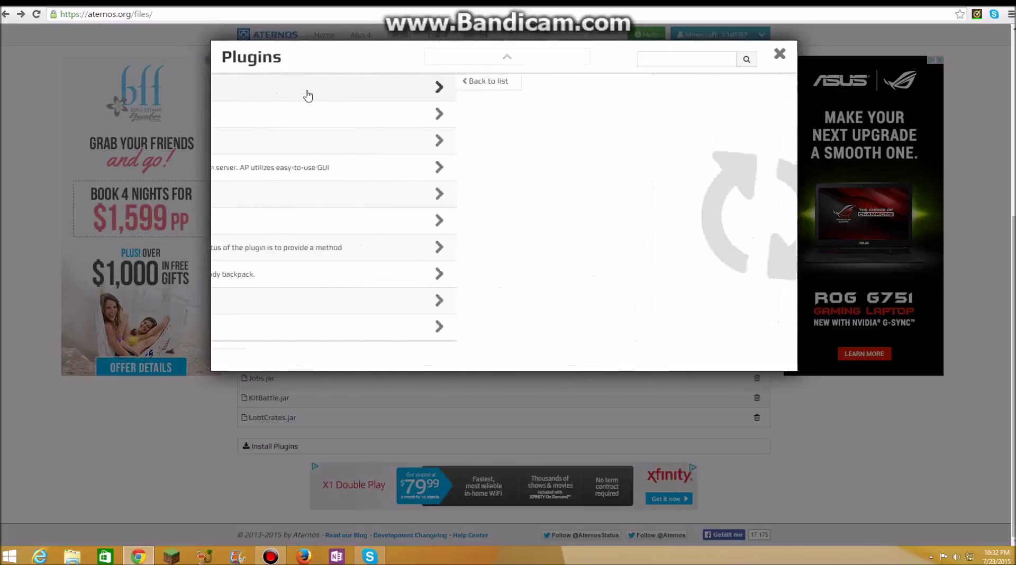
left_click(244, 83)
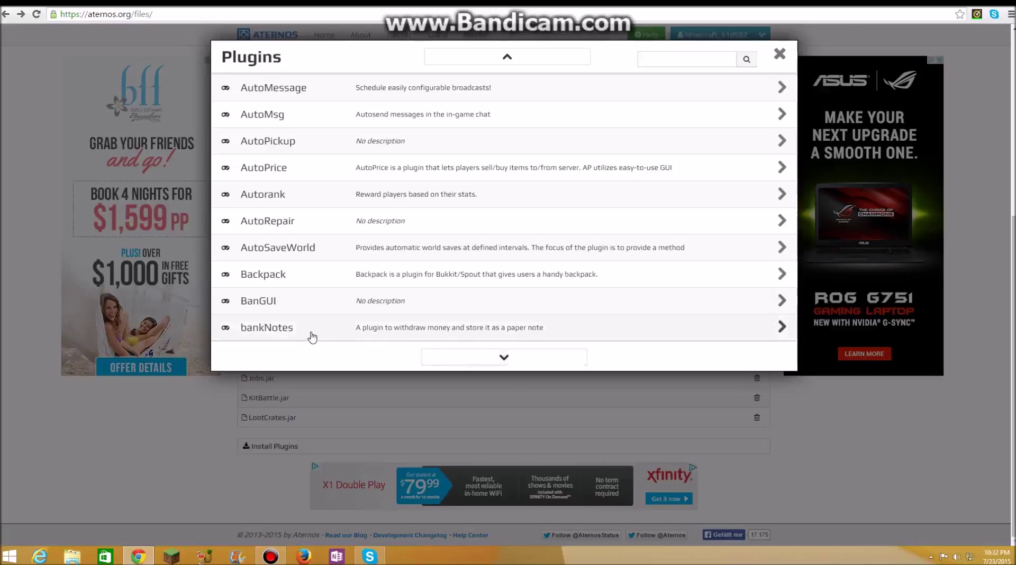
Step: View the BeHerobrine releases from the following page, highlighting the supported CraftBukkit version of release 1.5.2, and return to the list
left_click(450, 357)
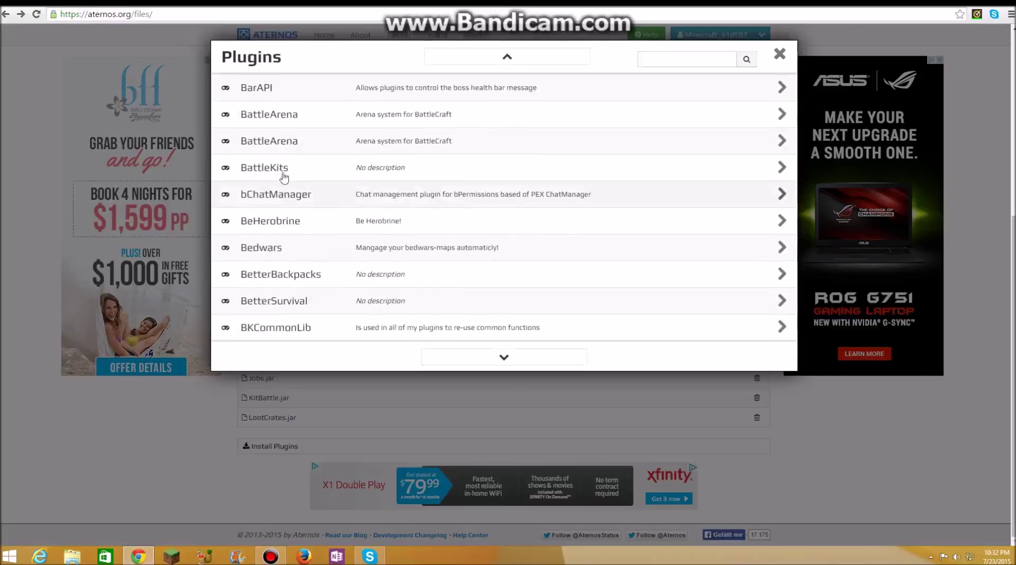
left_click(277, 224)
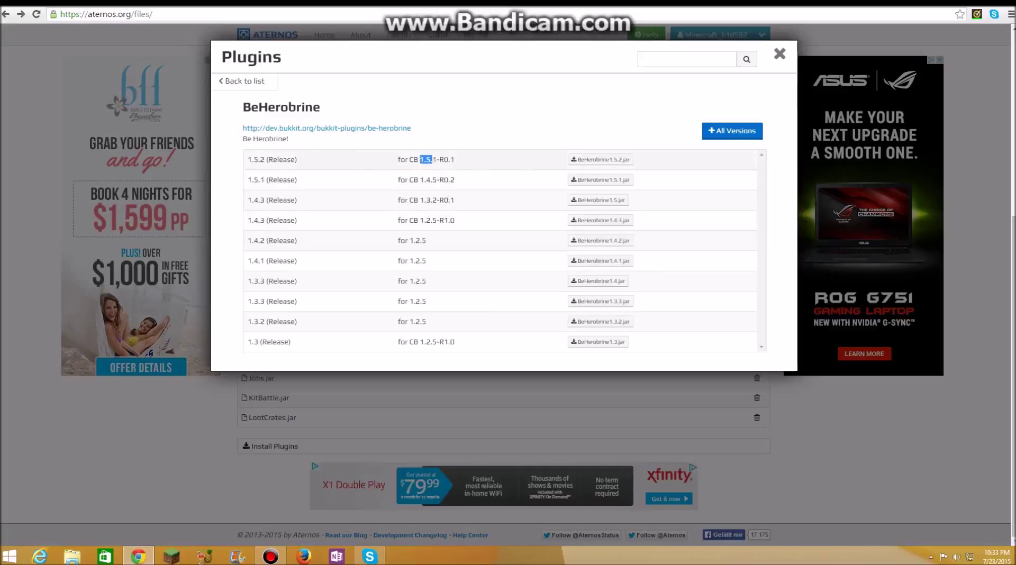
left_click(466, 168)
left_click_drag(415, 160, 476, 163)
left_click(316, 159)
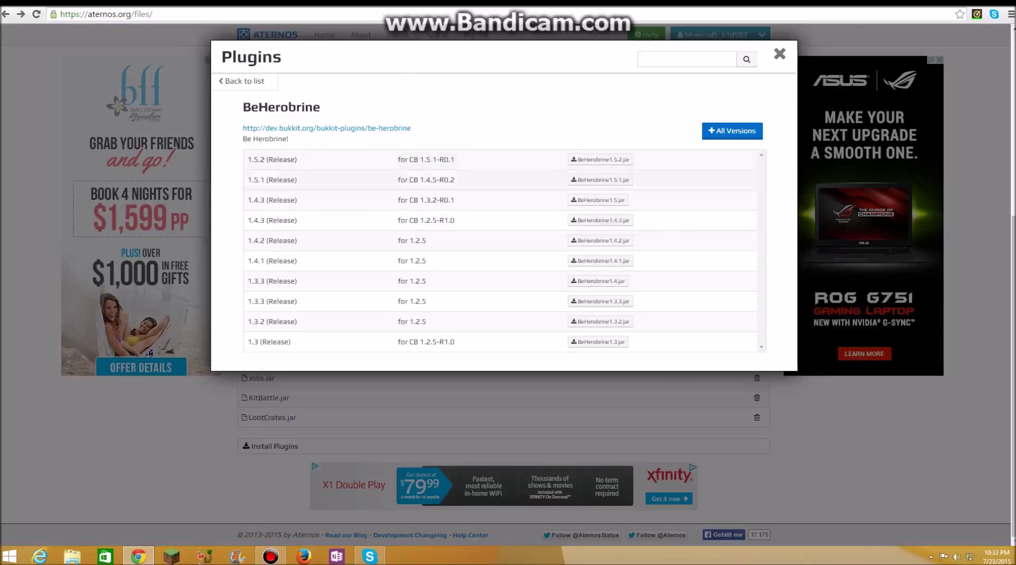
left_click(261, 91)
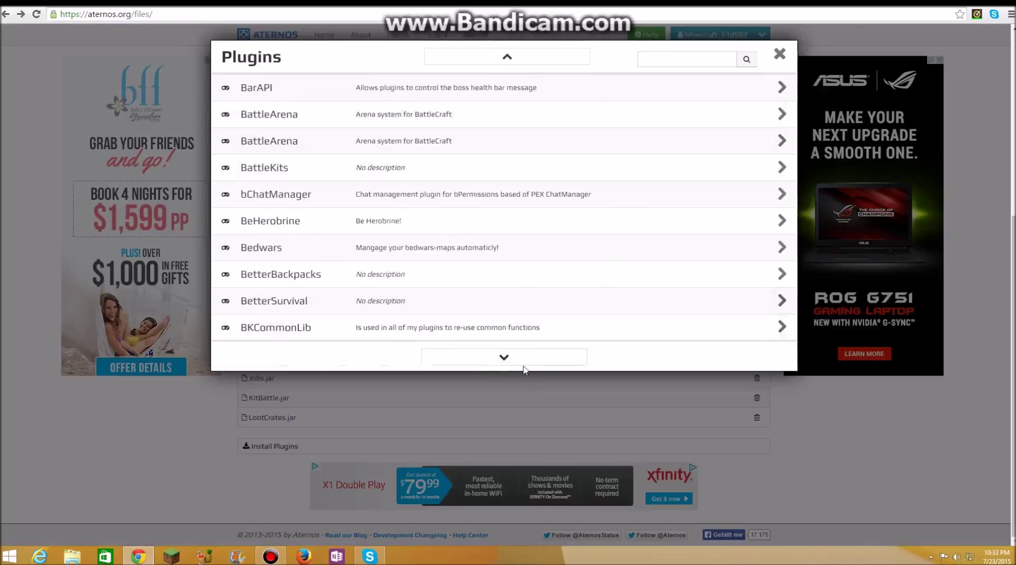
Step: Show the following page of plugins, view the Bleed releases and return to the list
left_click(496, 358)
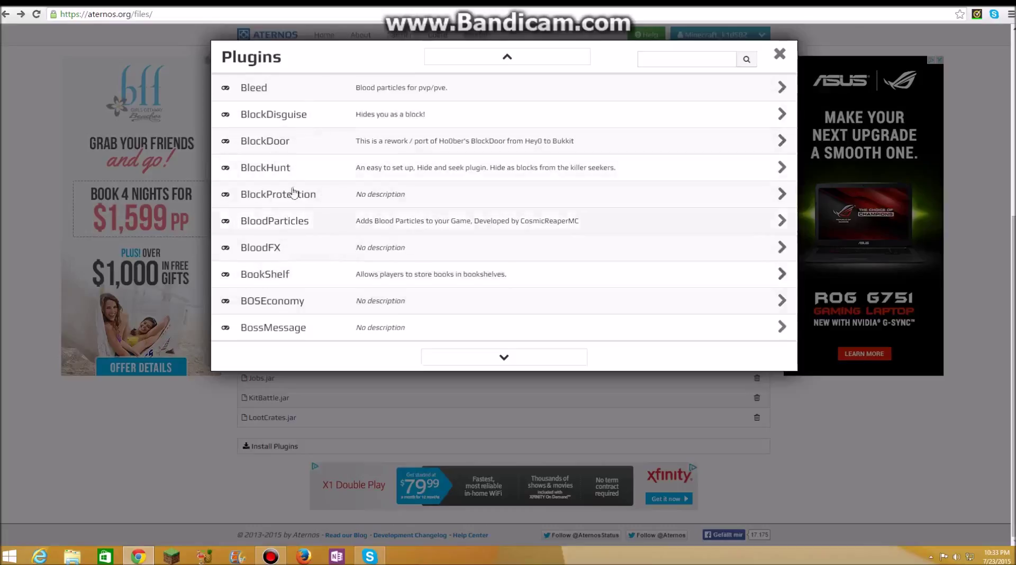
left_click(254, 88)
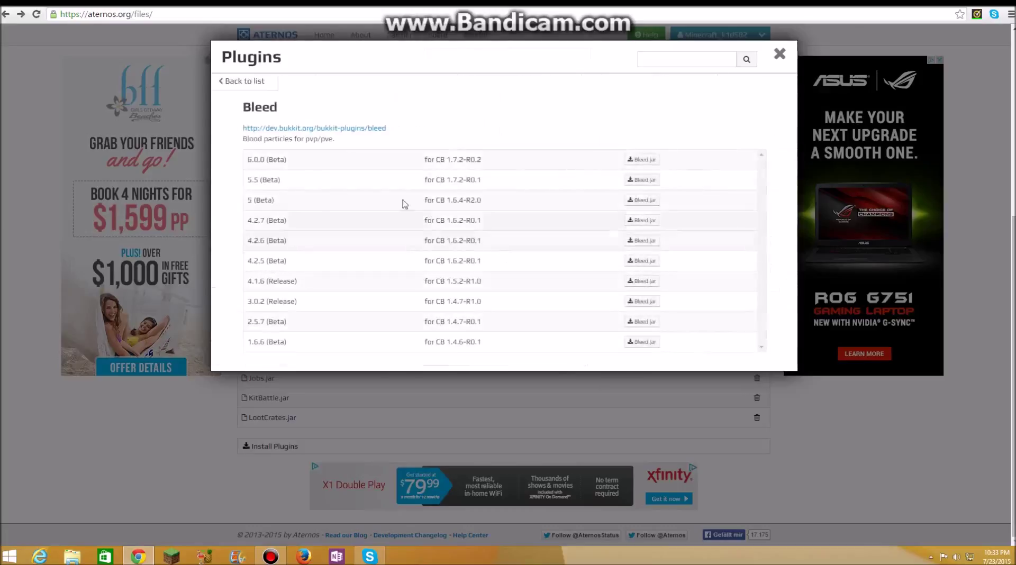
left_click(242, 81)
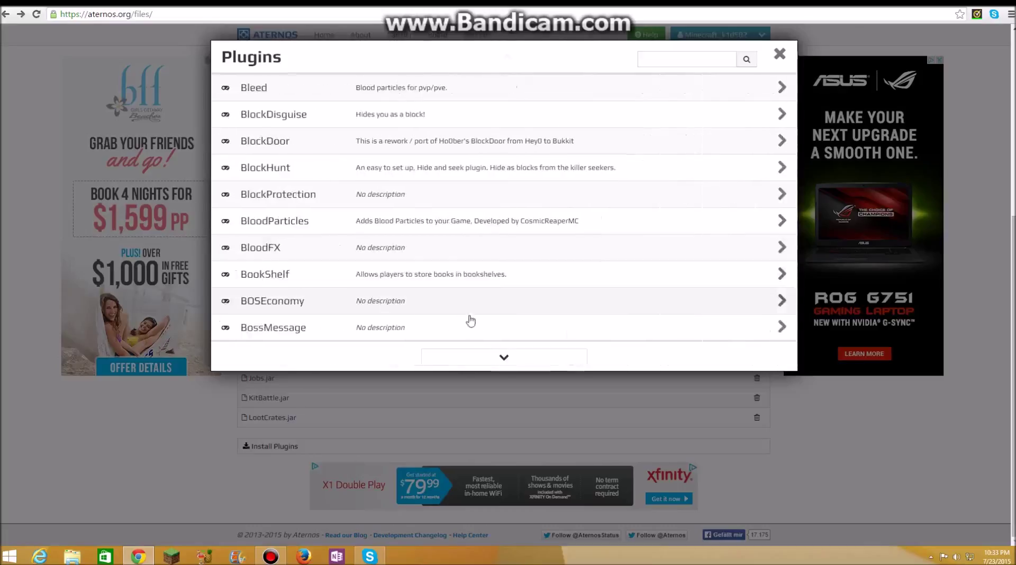
Step: Advance two pages in the plugin list, view the CashControl releases and return to the list
left_click(507, 359)
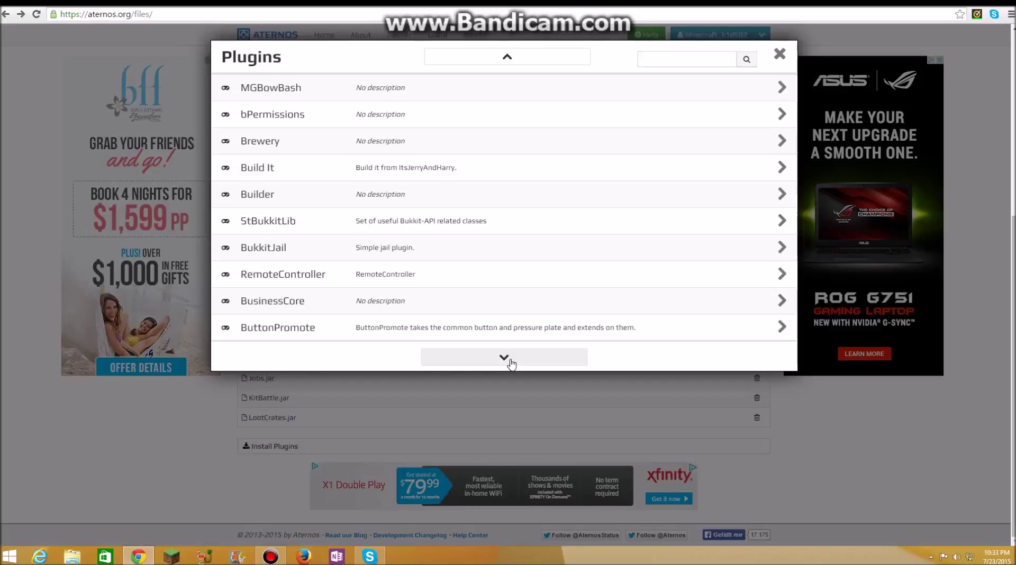
left_click(511, 363)
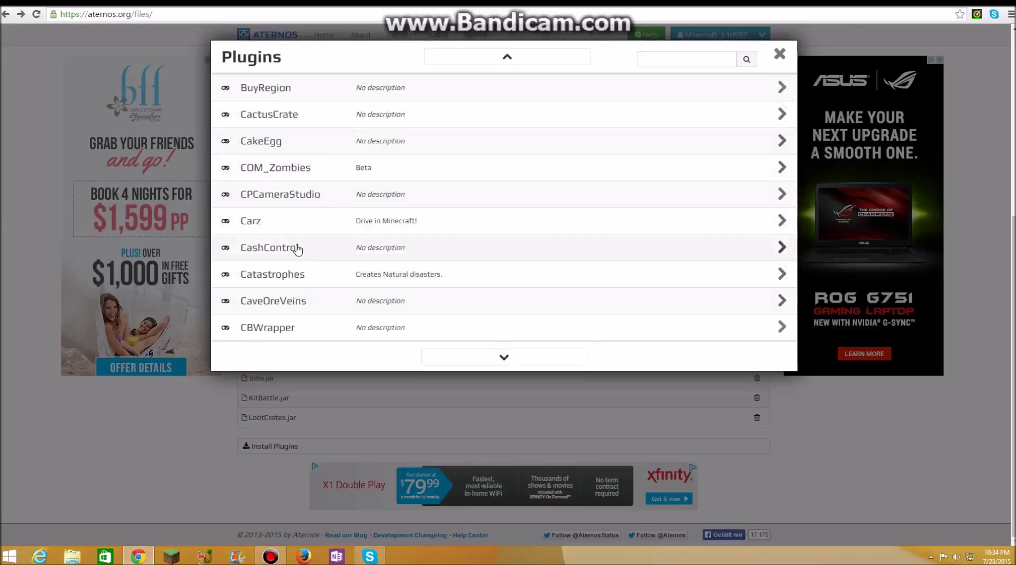
left_click(297, 248)
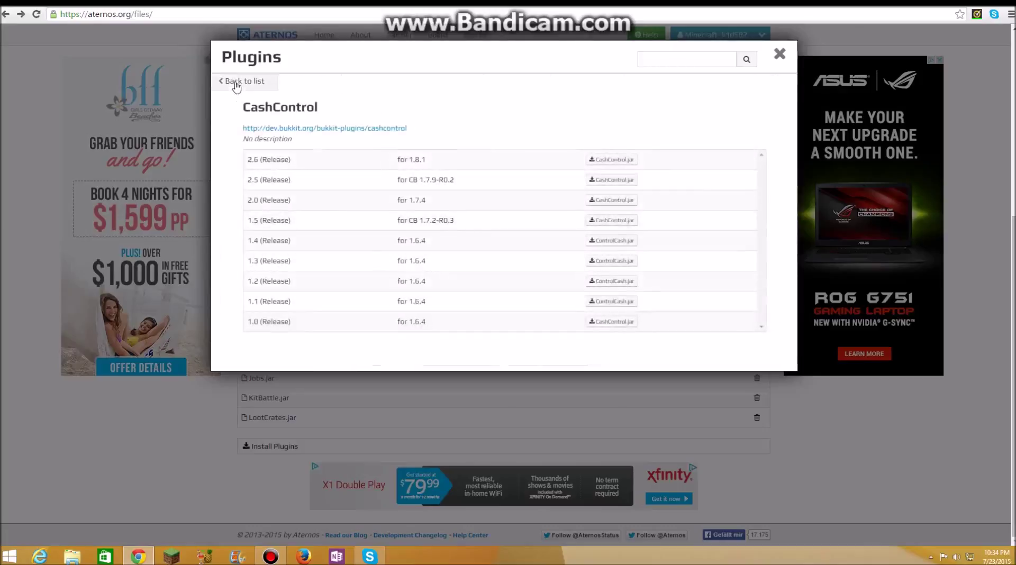
left_click(252, 84)
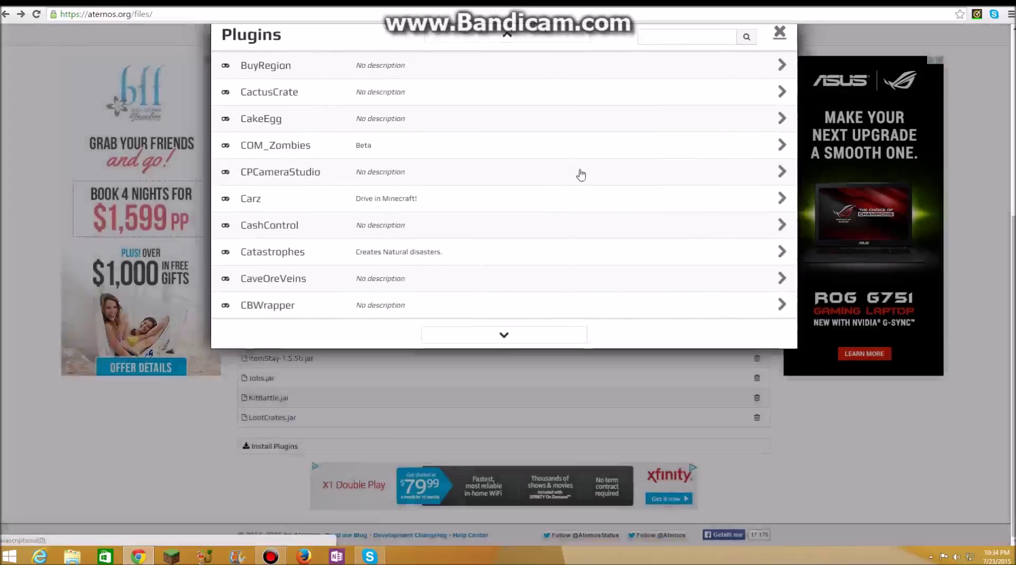
Step: Close the plugin list and open the My Server page from the account options
key("Escape")
scroll(377, 243, "up", 5)
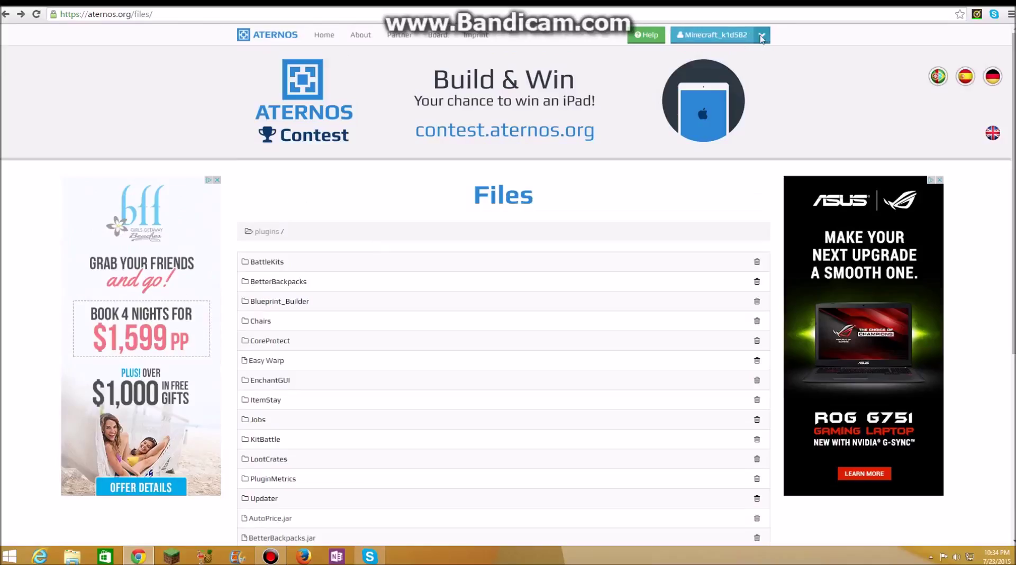
left_click(762, 37)
left_click(724, 59)
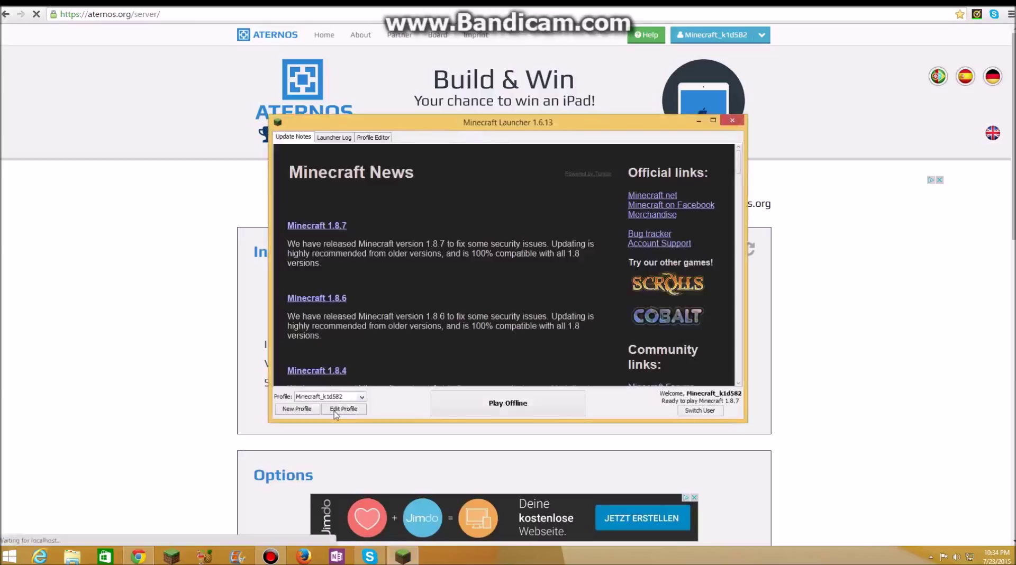
Step: Set the Minecraft Launcher profile to release 1.7.9, and launch the game to its multiplayer server list
left_click(343, 409)
left_click(483, 312)
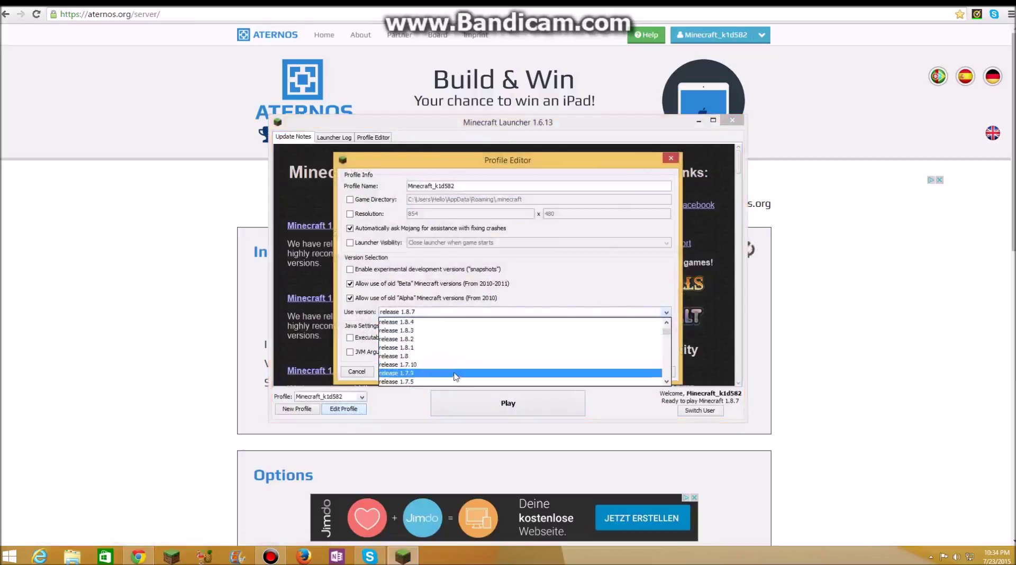
left_click(456, 373)
left_click(651, 371)
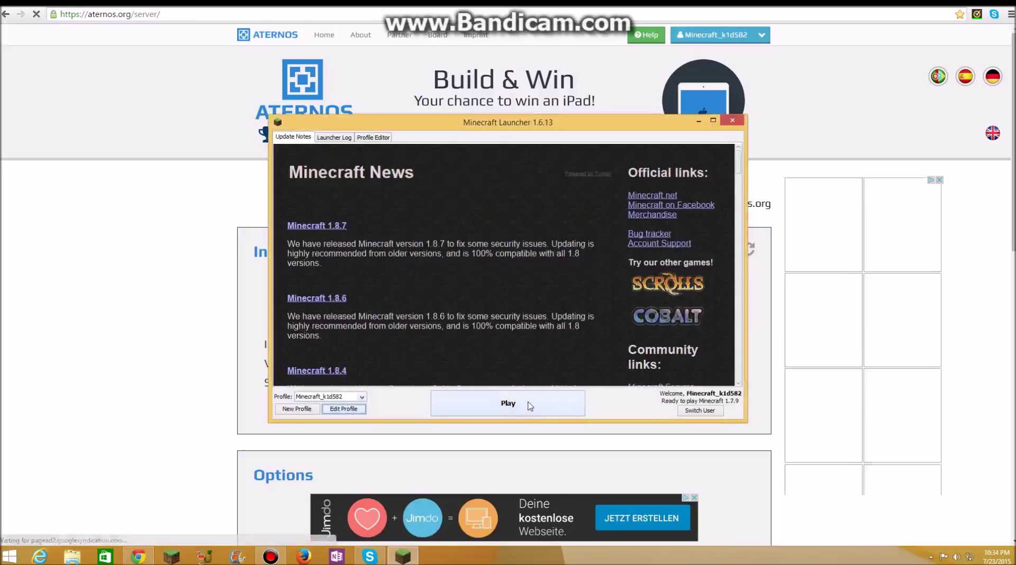
left_click(529, 403)
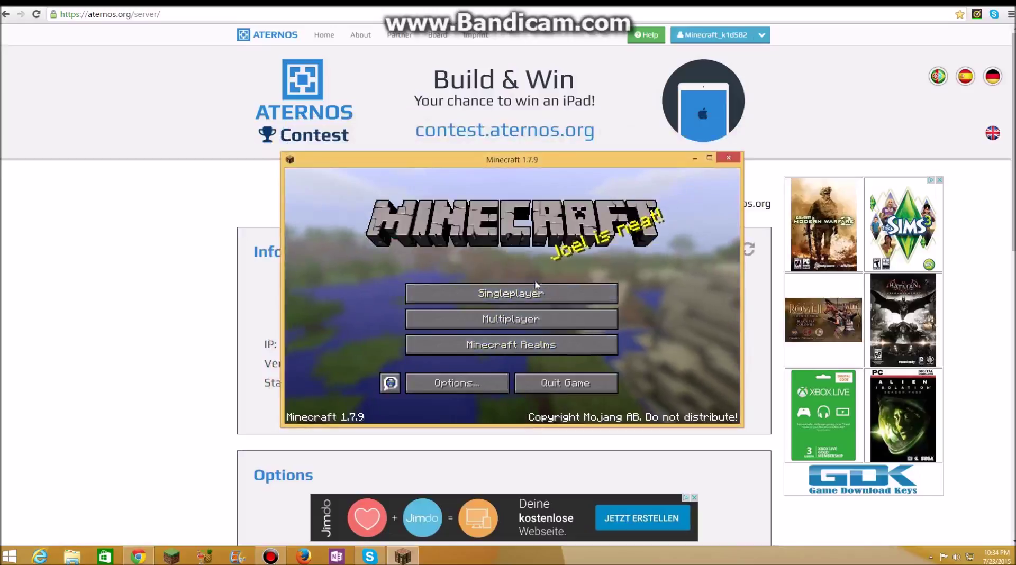
left_click(545, 319)
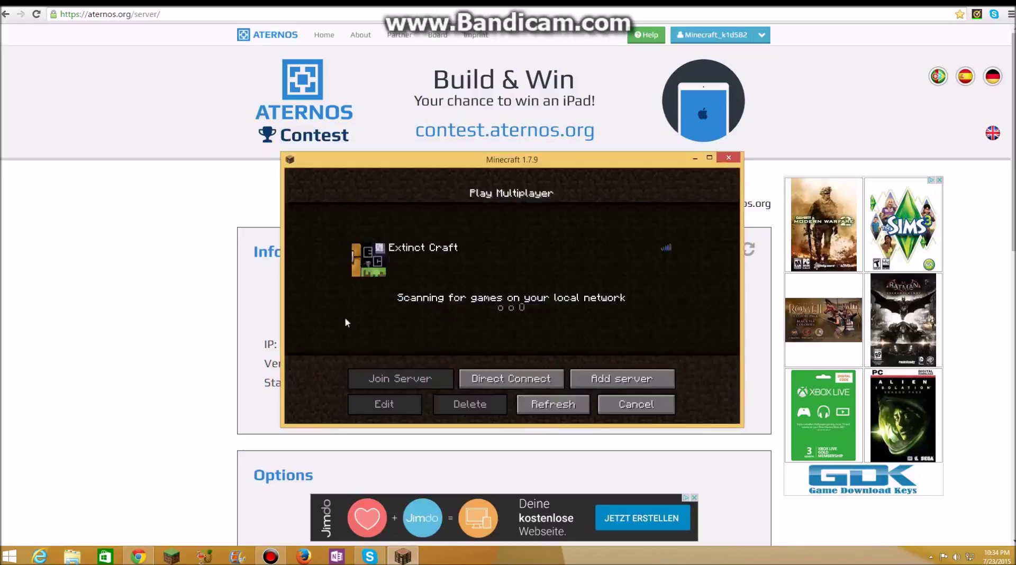
Step: Switch to the Aternos page in the browser and start the server
key("alt+Tab")
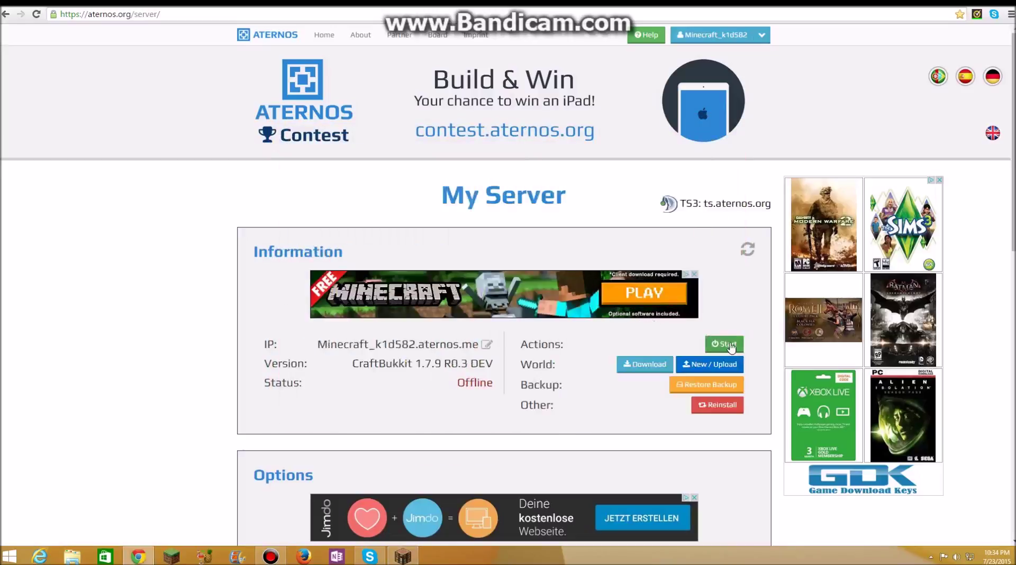
left_click(730, 347)
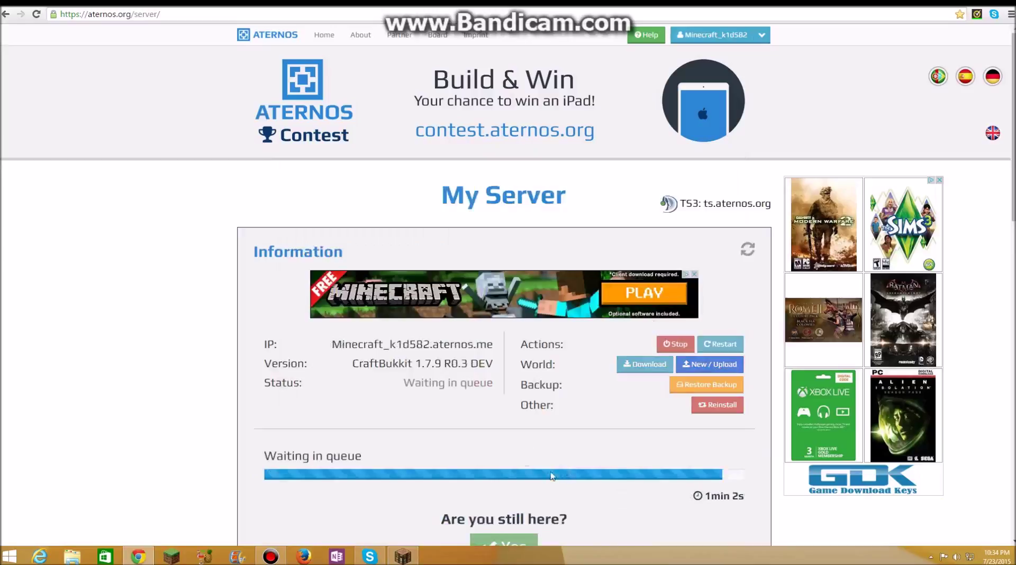
scroll(551, 475, "down", 1)
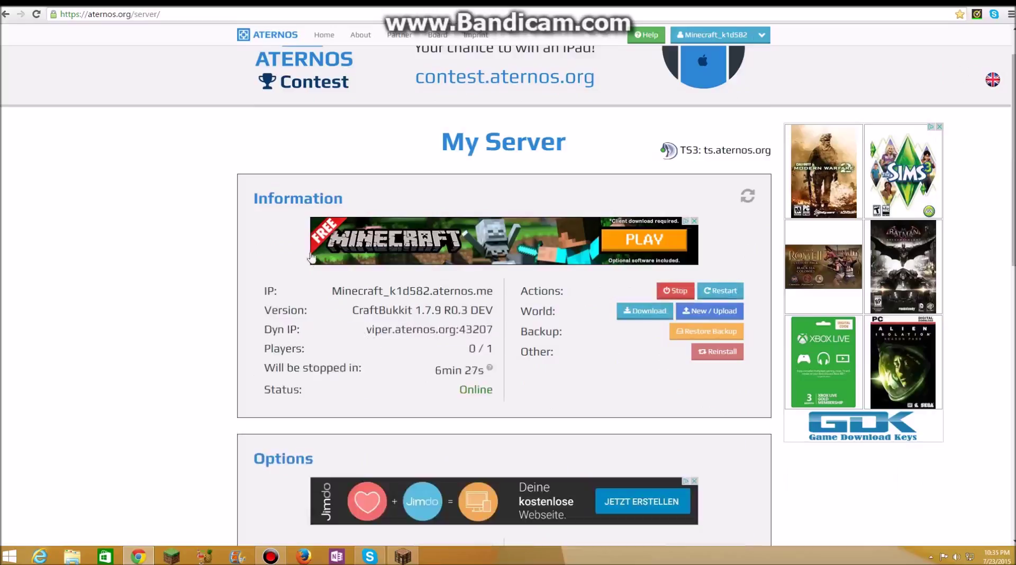
Step: Examine the running server's shutdown countdown, player slots and Dyn IP in the Information section
mouse_move(430, 372)
left_mouse_down()
mouse_move(461, 373)
mouse_move(445, 385)
left_mouse_up()
left_click_drag(494, 349, 465, 350)
mouse_move(494, 349)
left_mouse_down()
mouse_move(458, 358)
mouse_move(479, 349)
left_mouse_up()
left_click(465, 360)
left_click(446, 358)
left_click_drag(366, 332, 264, 289)
left_click(438, 349)
Step: Copy the server's full Dyn IP address, including the port
left_click_drag(366, 331, 493, 330)
left_click_drag(367, 329, 493, 330)
key("ctrl+c")
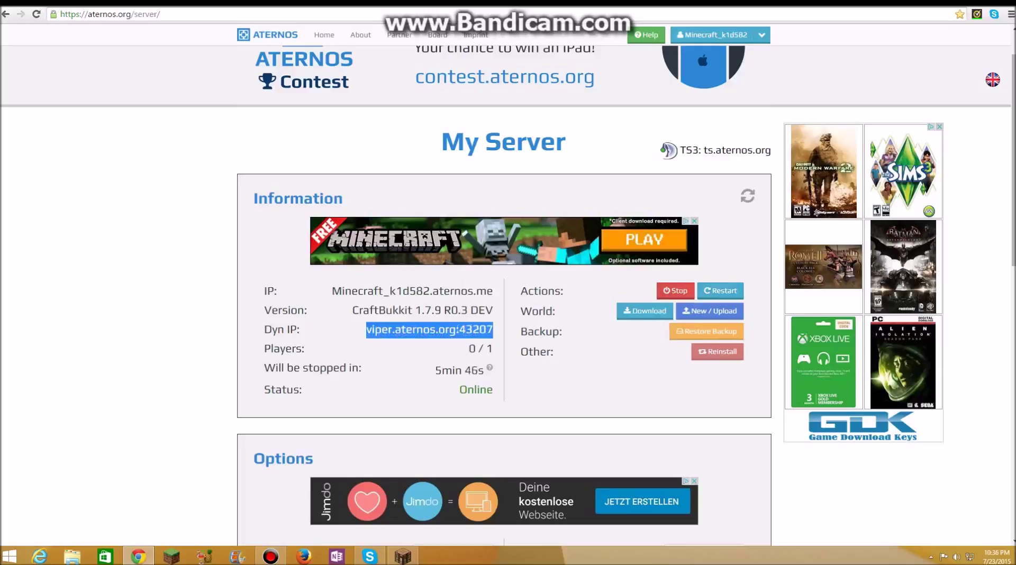
left_click(424, 362)
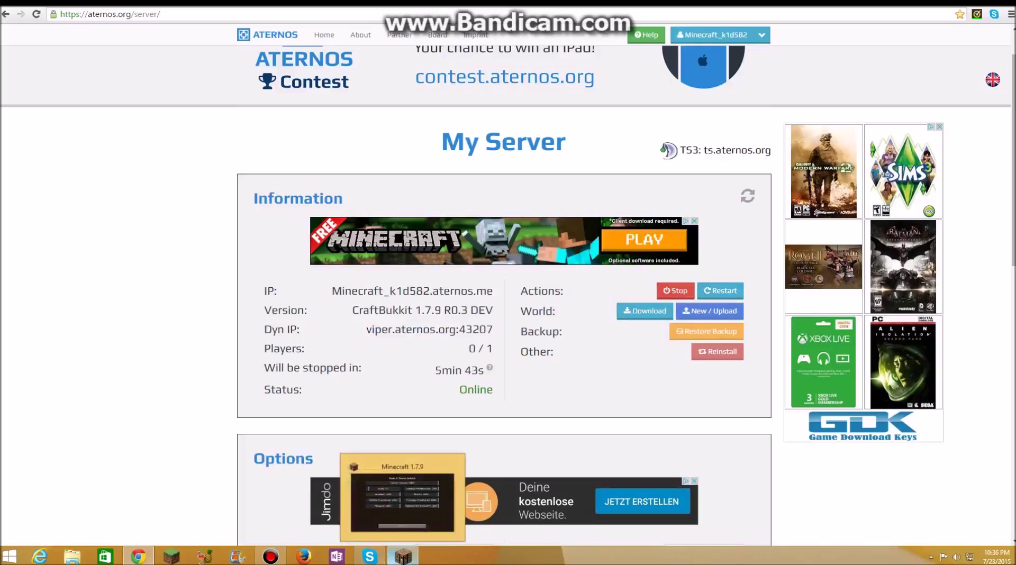
Step: Switch to Minecraft 1.7.9, leave the game options and open Direct Connect in multiplayer
left_click(402, 555)
left_click(526, 400)
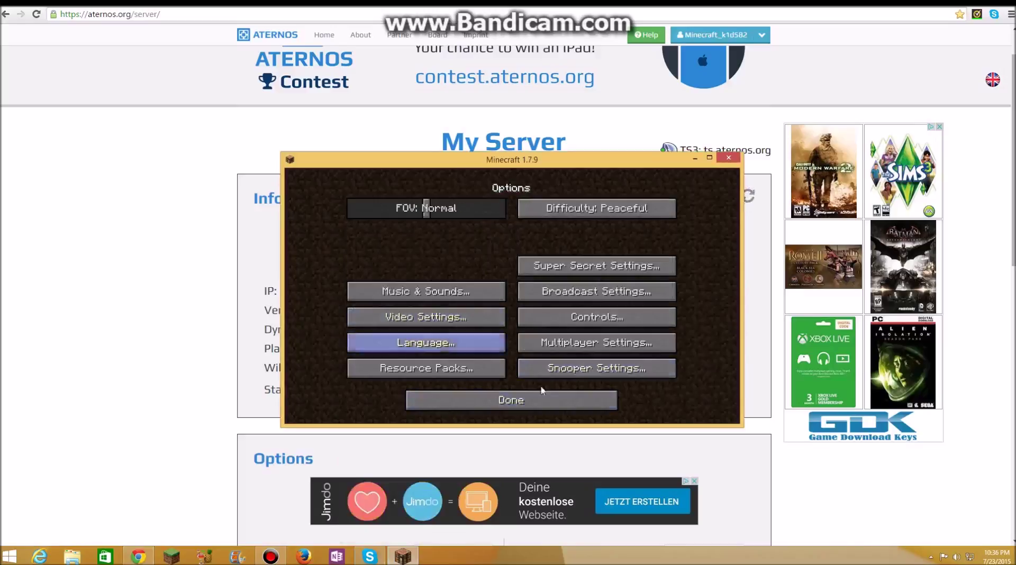
left_click(521, 399)
left_click(506, 319)
left_click(515, 374)
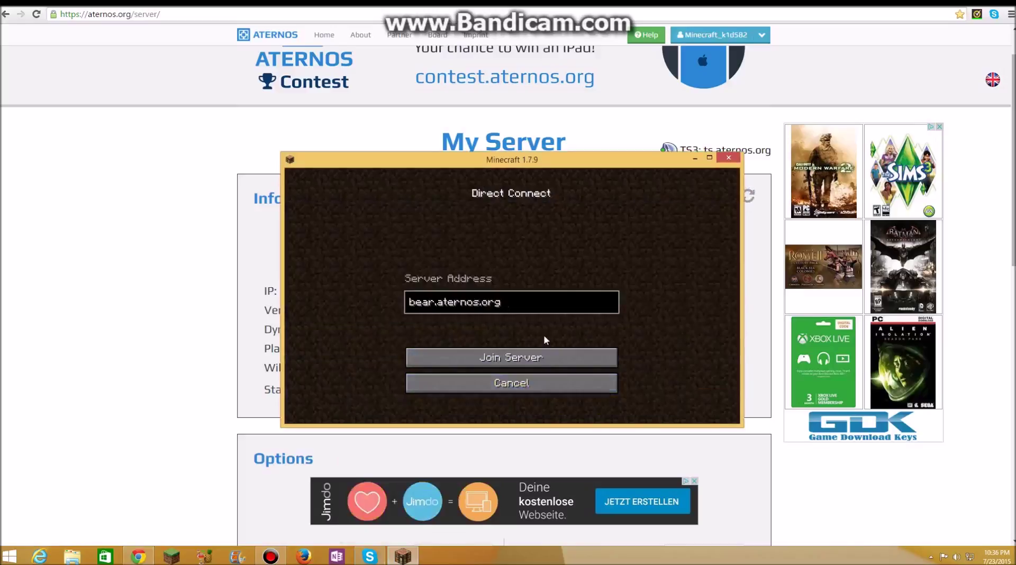
Step: Replace the direct-connect server address with the copied viper.aternos.org:43207
key("BackSpace")
key("BackSpace")
key("BackSpace")
key("BackSpace")
key("BackSpace")
key("BackSpace")
key("BackSpace")
key("BackSpace")
key("BackSpace")
key("BackSpace")
key("BackSpace")
key("BackSpace")
key("BackSpace")
key("BackSpace")
key("BackSpace")
key("BackSpace")
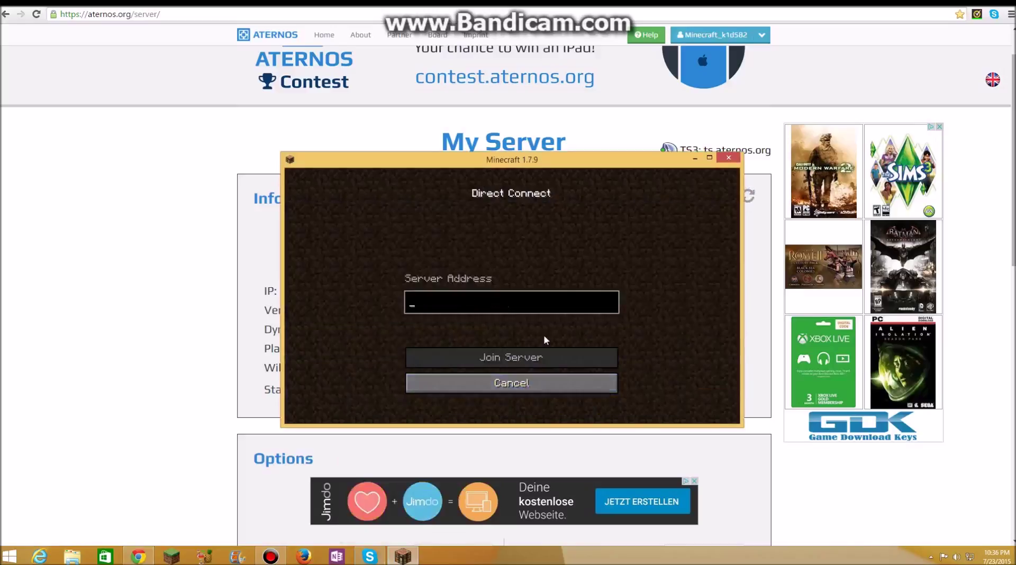
key("ctrl+v")
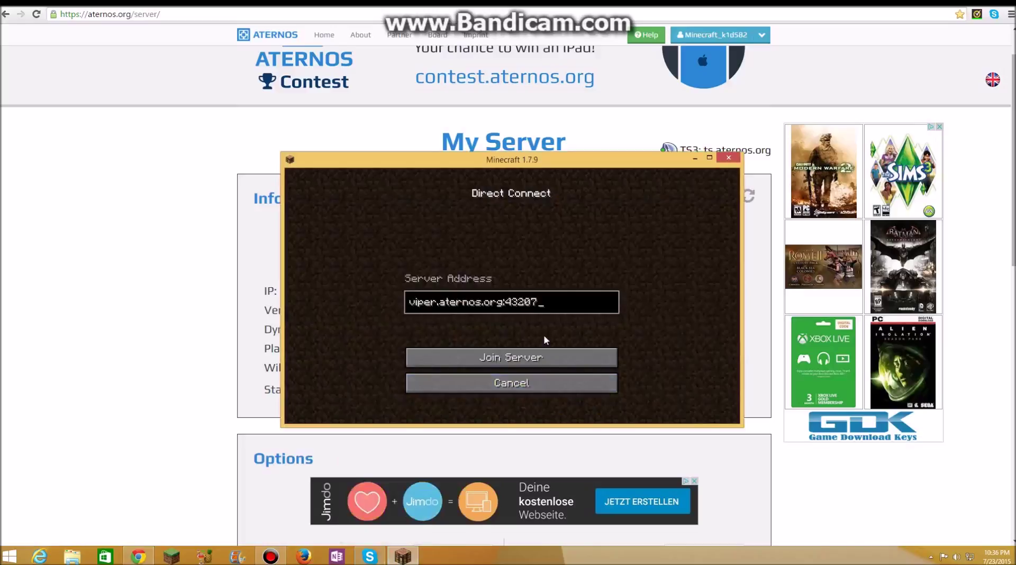
Step: Join the server at viper.aternos.org:43207 through Direct Connect and select an empty hotbar slot
left_click(545, 378)
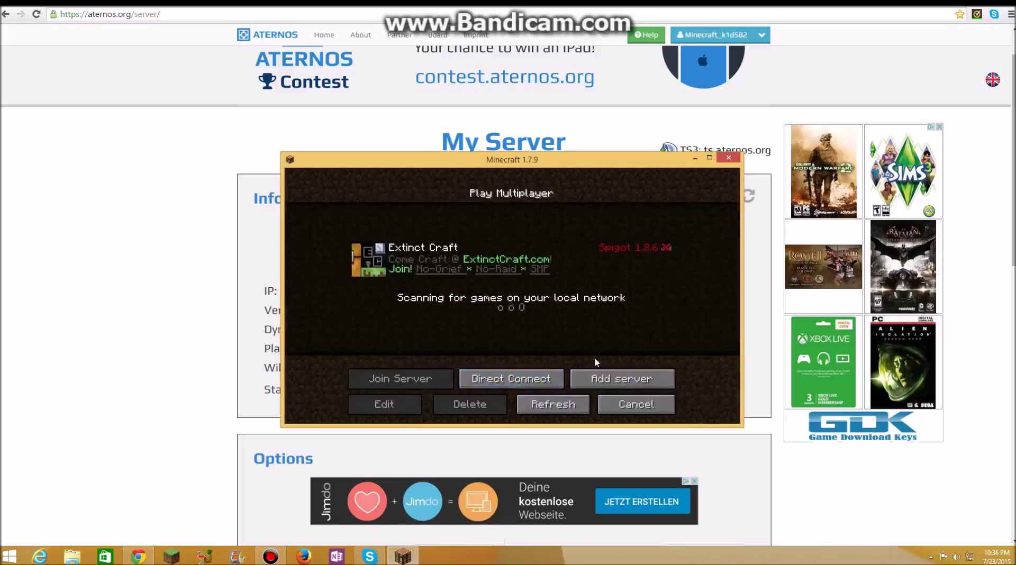
left_click(516, 377)
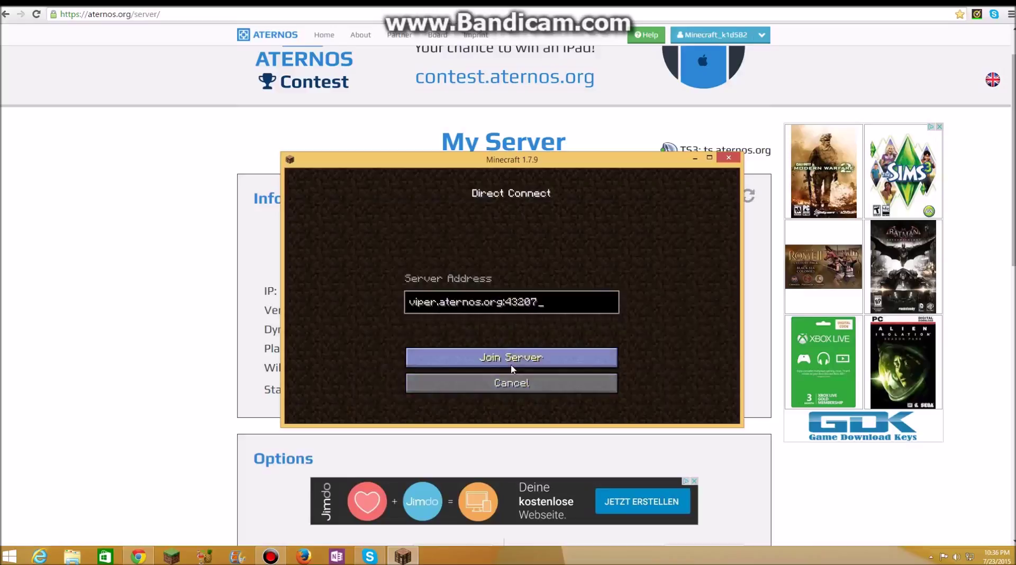
left_click(512, 365)
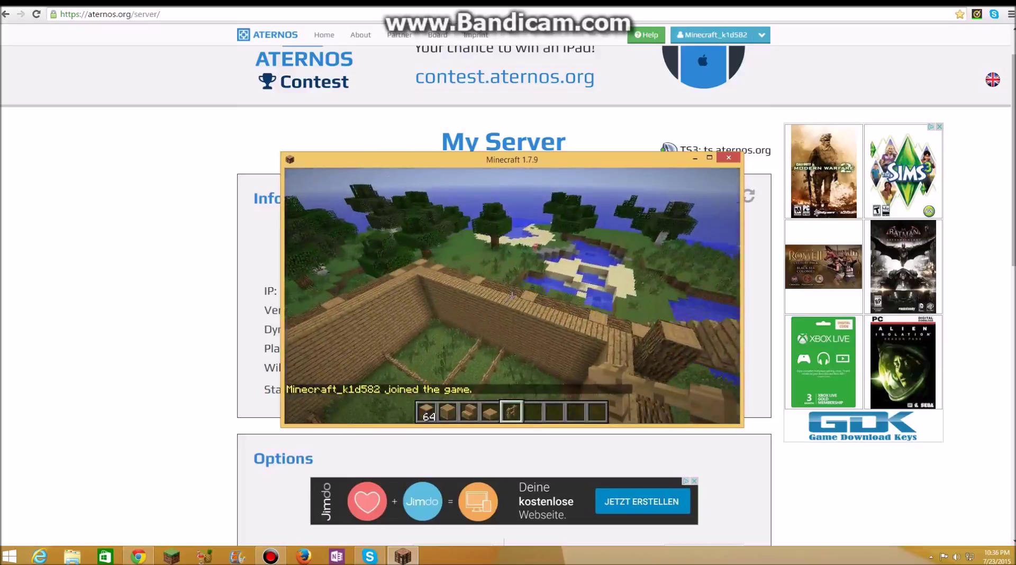
scroll(512, 297, "down", 2)
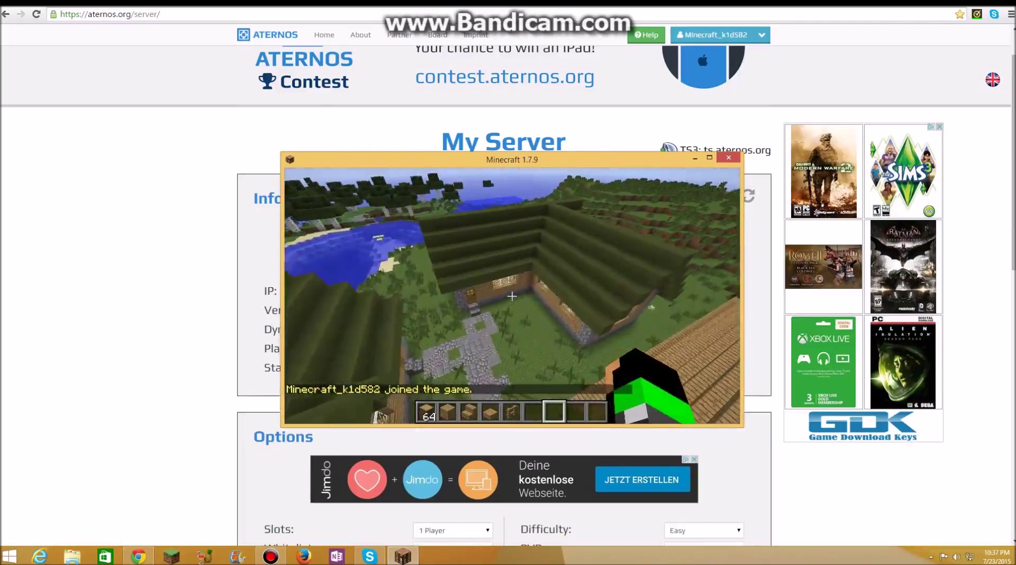
Step: Run /help in the game chat to list the server's plugin commands, and begin entering another command
type("/help")
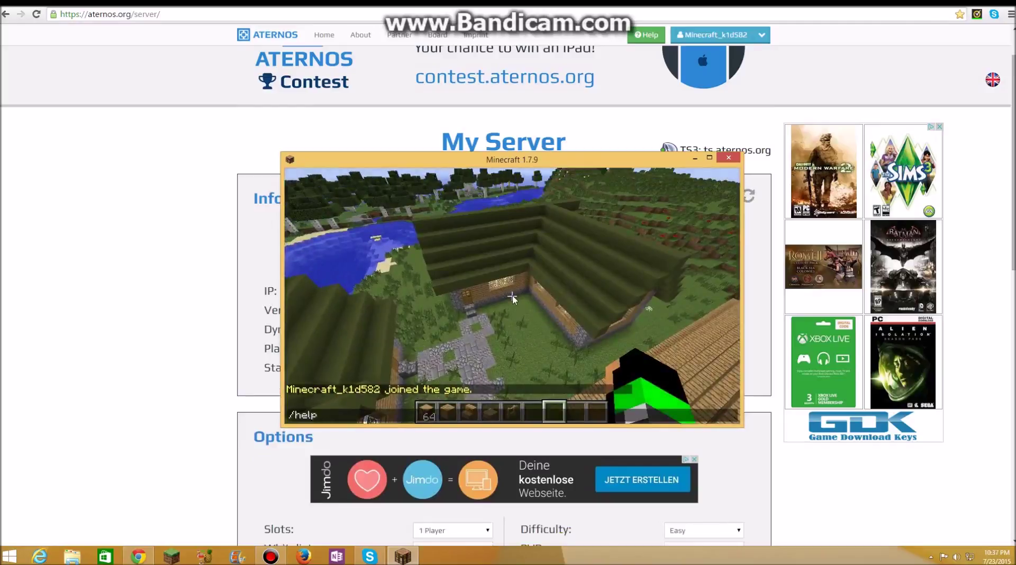
key("Return")
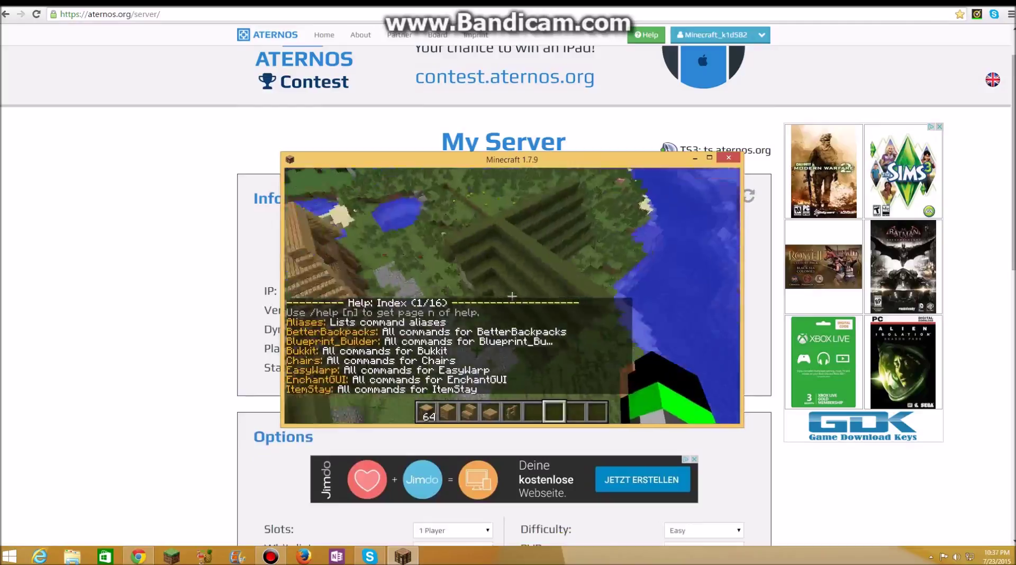
key("slash")
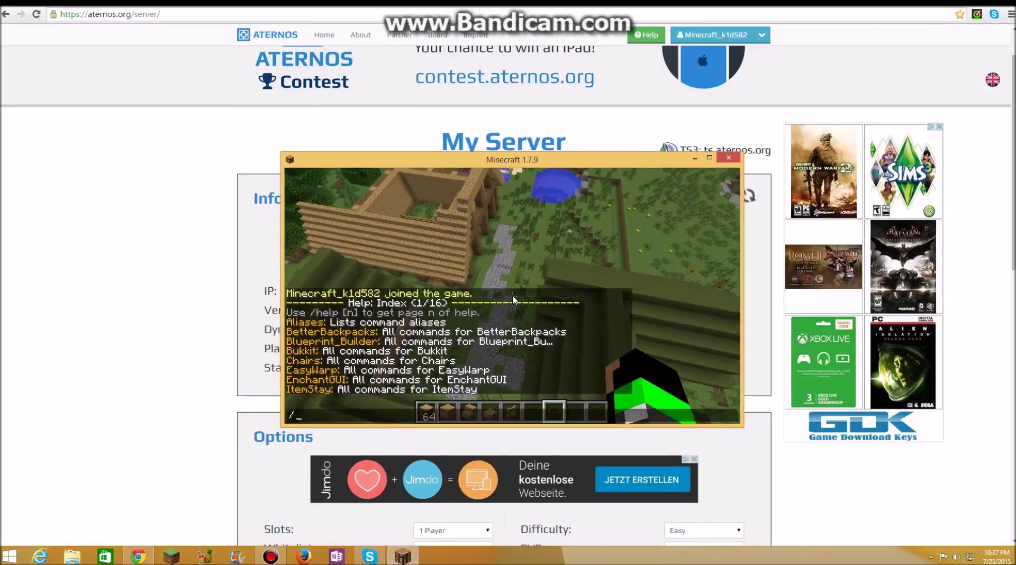